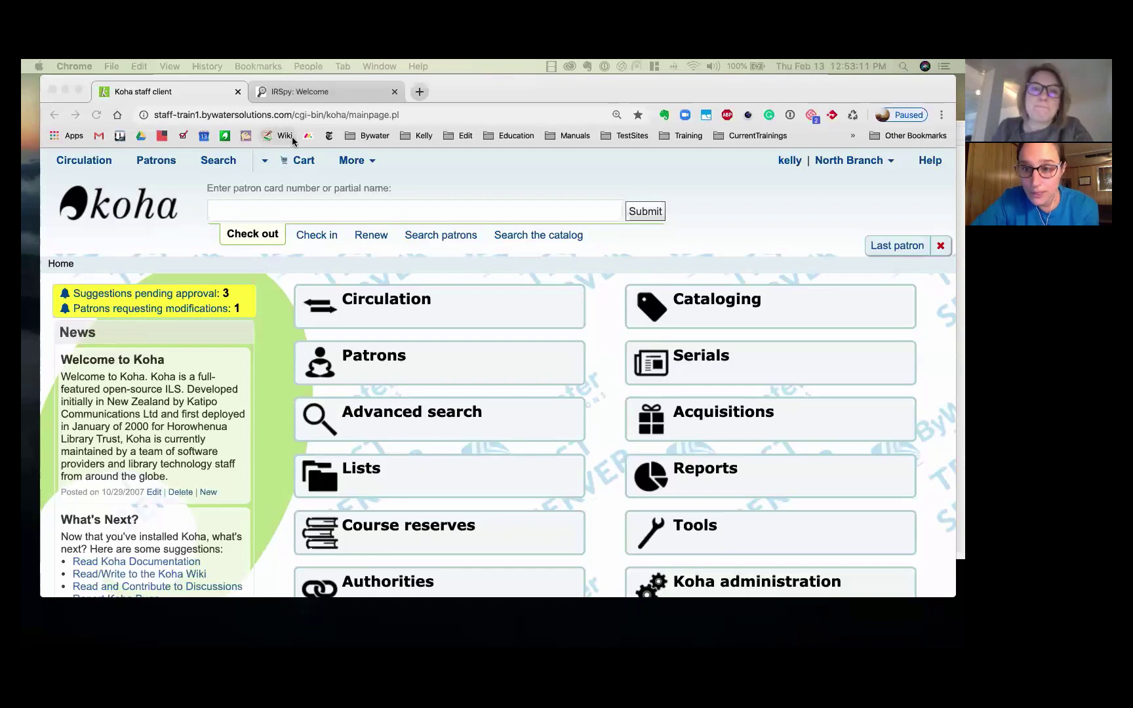
In IRSpy's Find a target form, set Type of Library to Public.
{"action": "left_click", "coordinate": [316, 93]}
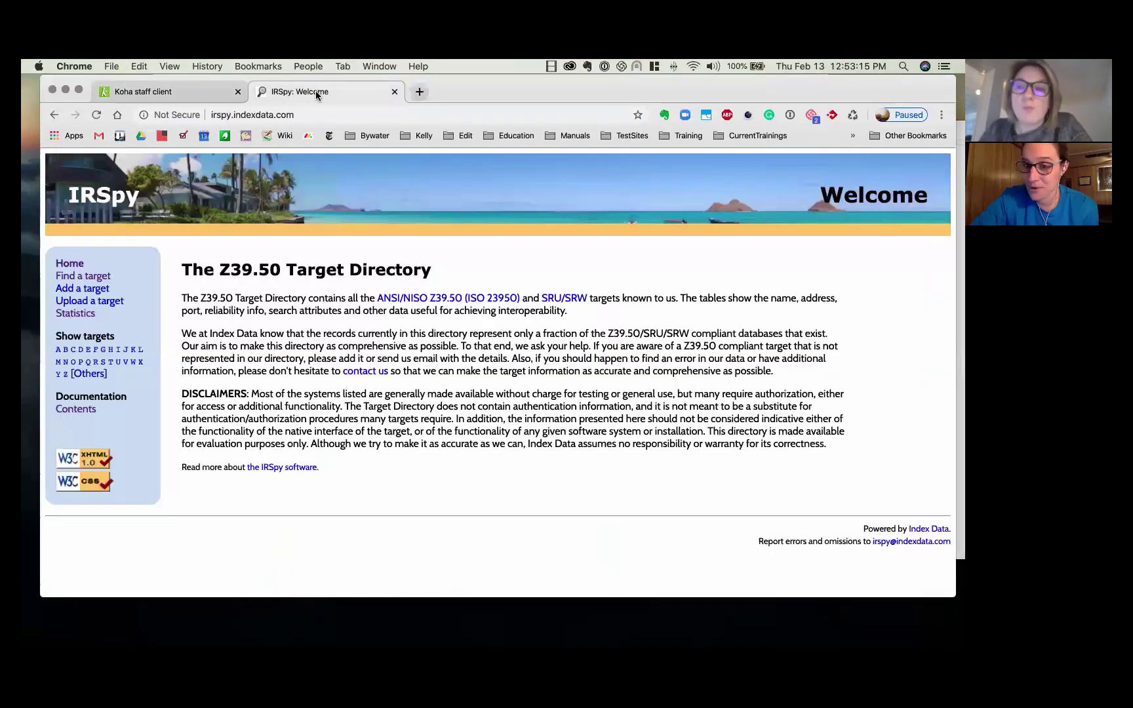
{"action": "left_click", "coordinate": [79, 281]}
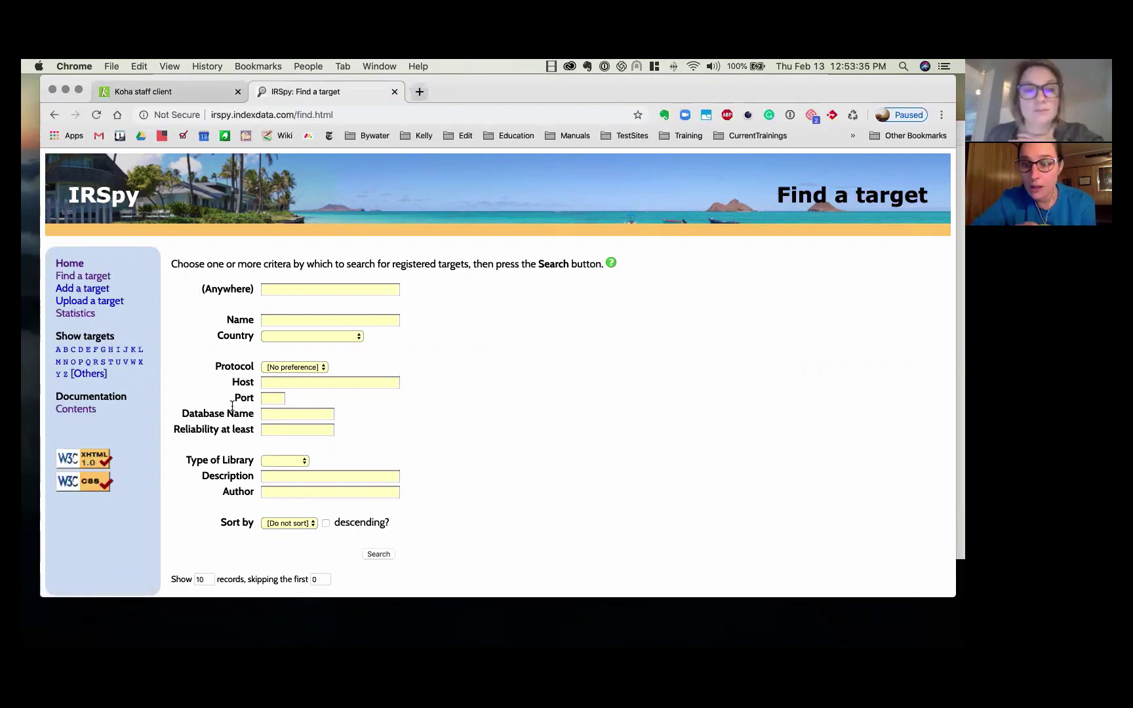
{"action": "left_click", "coordinate": [284, 462]}
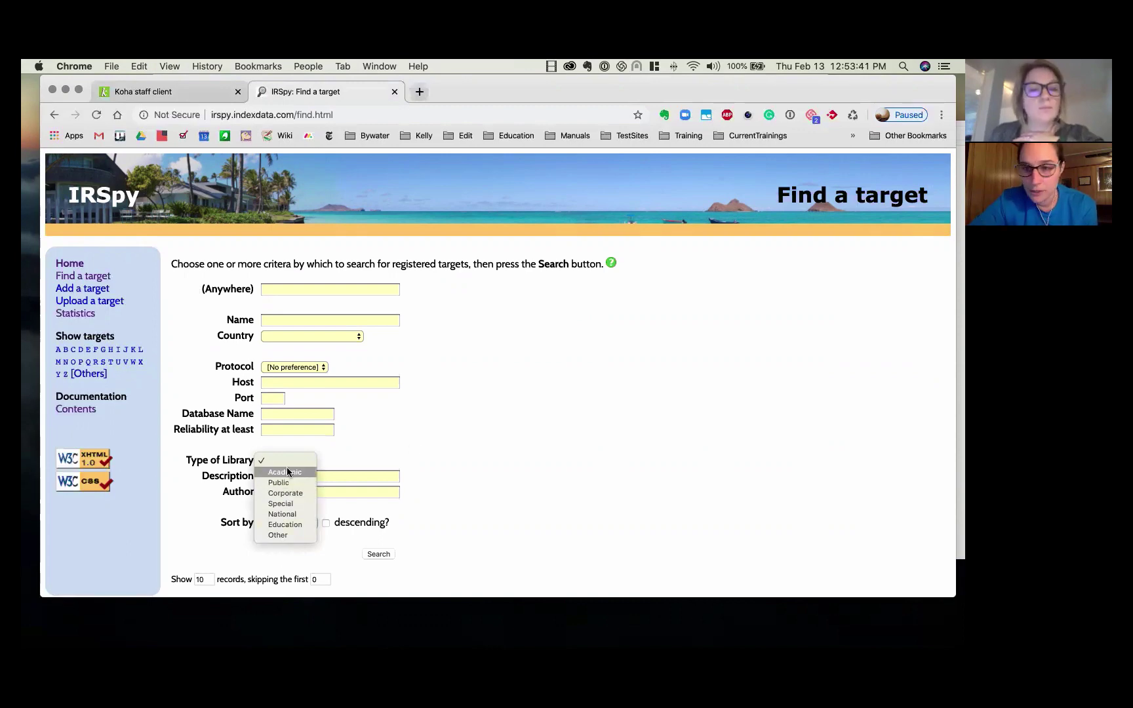
{"action": "left_click", "coordinate": [282, 481]}
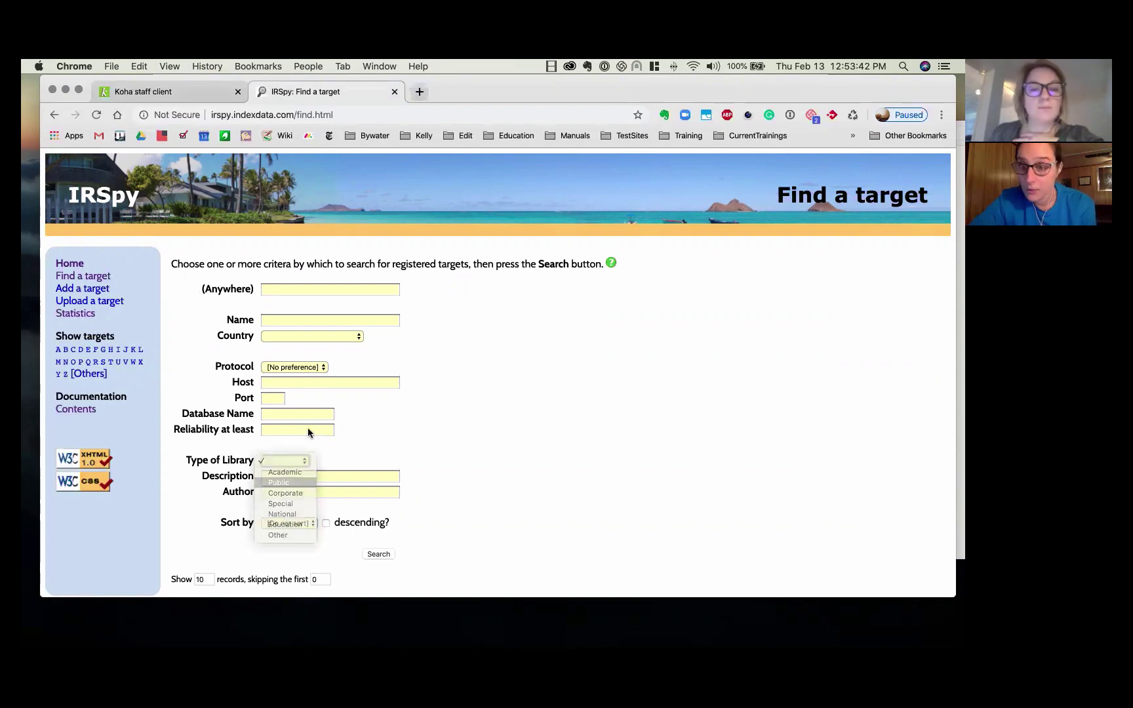
Set Country to United States and run the target search.
{"action": "left_click", "coordinate": [295, 336]}
{"action": "left_click", "coordinate": [286, 354]}
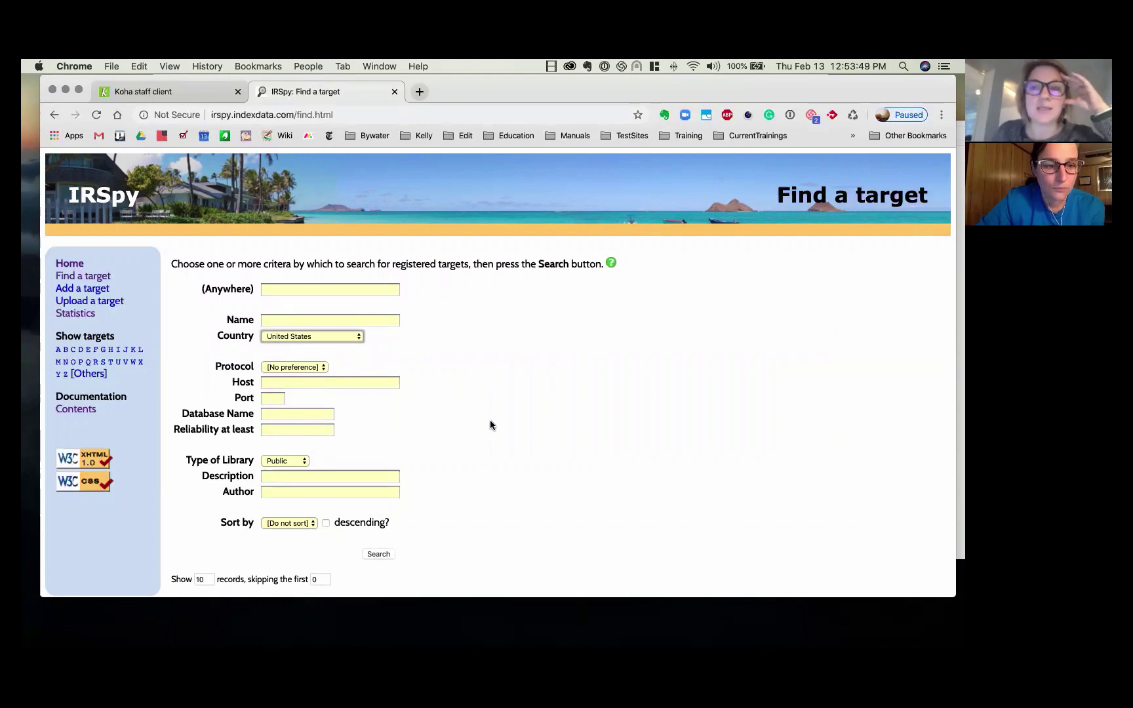
{"action": "scroll", "coordinate": [490, 419], "scroll_direction": "down", "scroll_amount": 2}
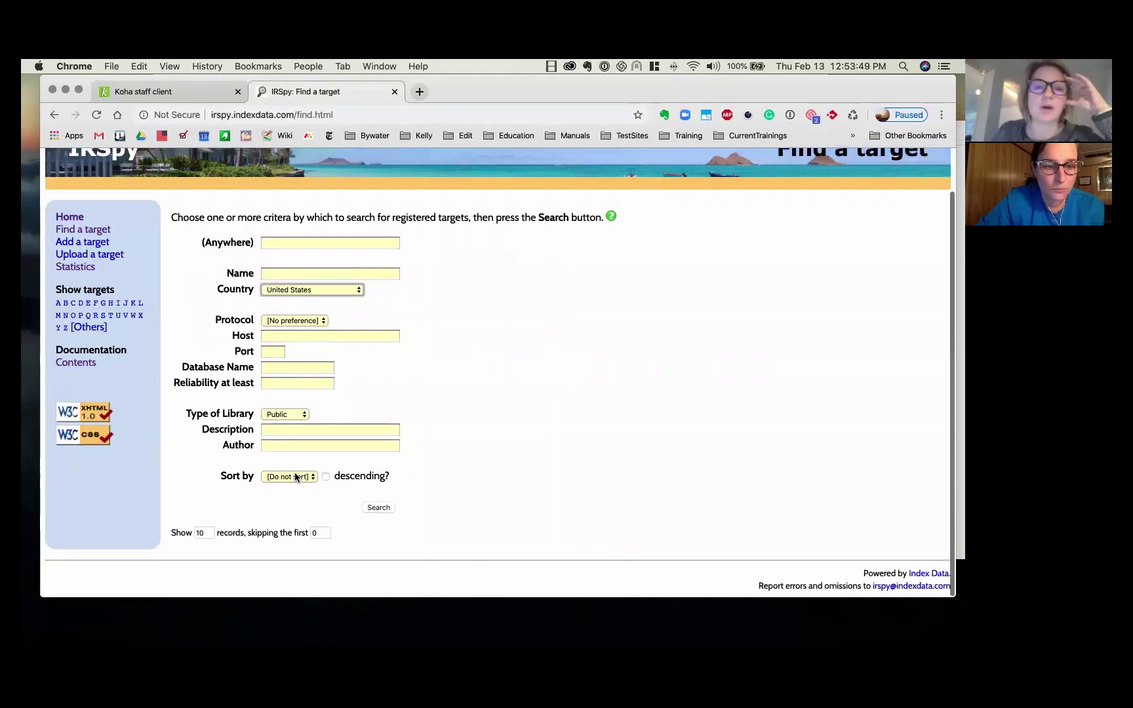
{"action": "left_click", "coordinate": [385, 509]}
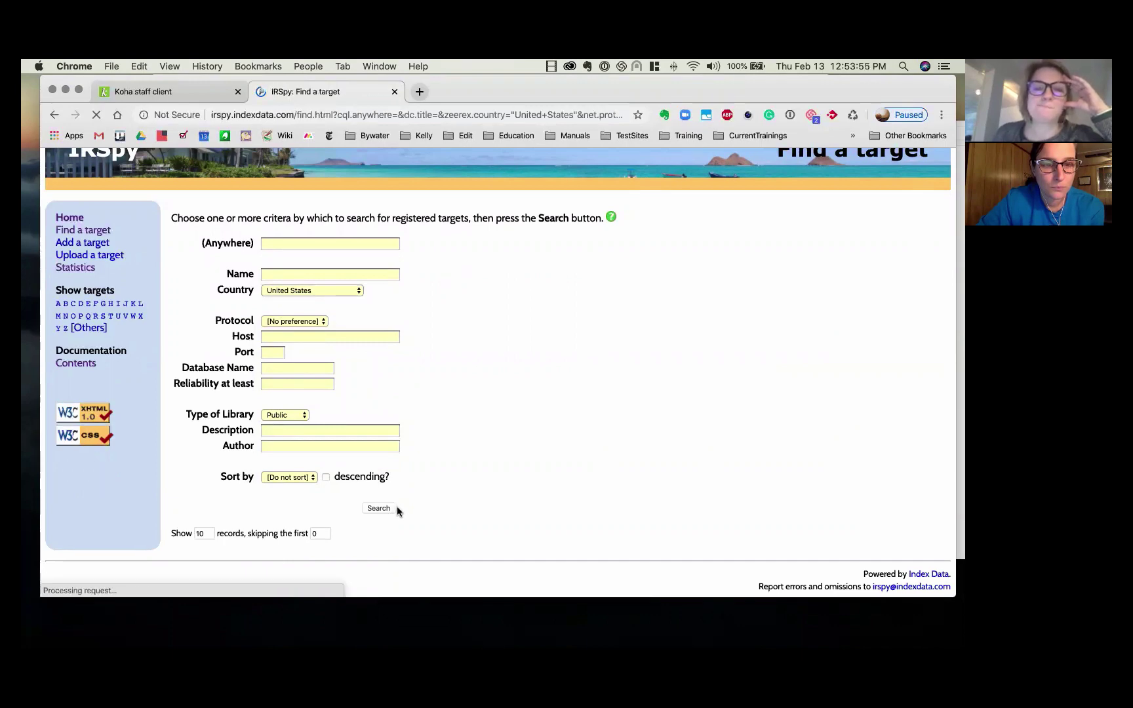
Open Kansas City Public Library's record (host KCMO.SIRSI.NET, port 2500, database UNICORN).
{"action": "scroll", "coordinate": [452, 489], "scroll_direction": "down", "scroll_amount": 1}
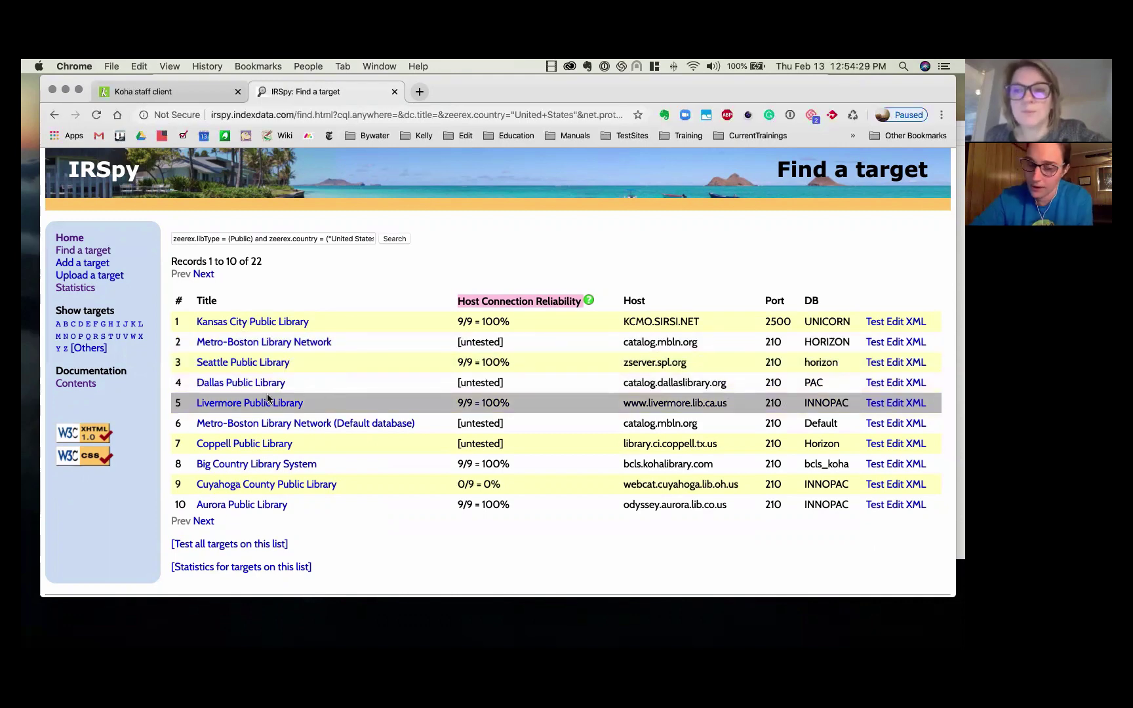
{"action": "left_click", "coordinate": [240, 323]}
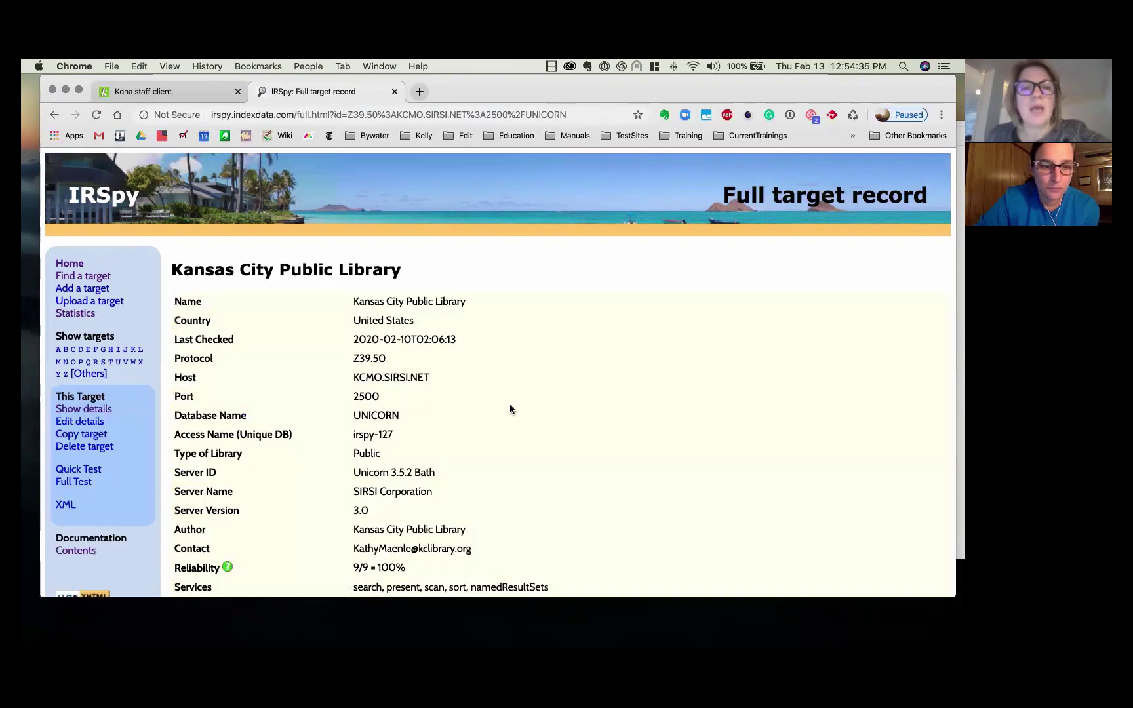
{"action": "scroll", "coordinate": [537, 415], "scroll_direction": "down", "scroll_amount": 2}
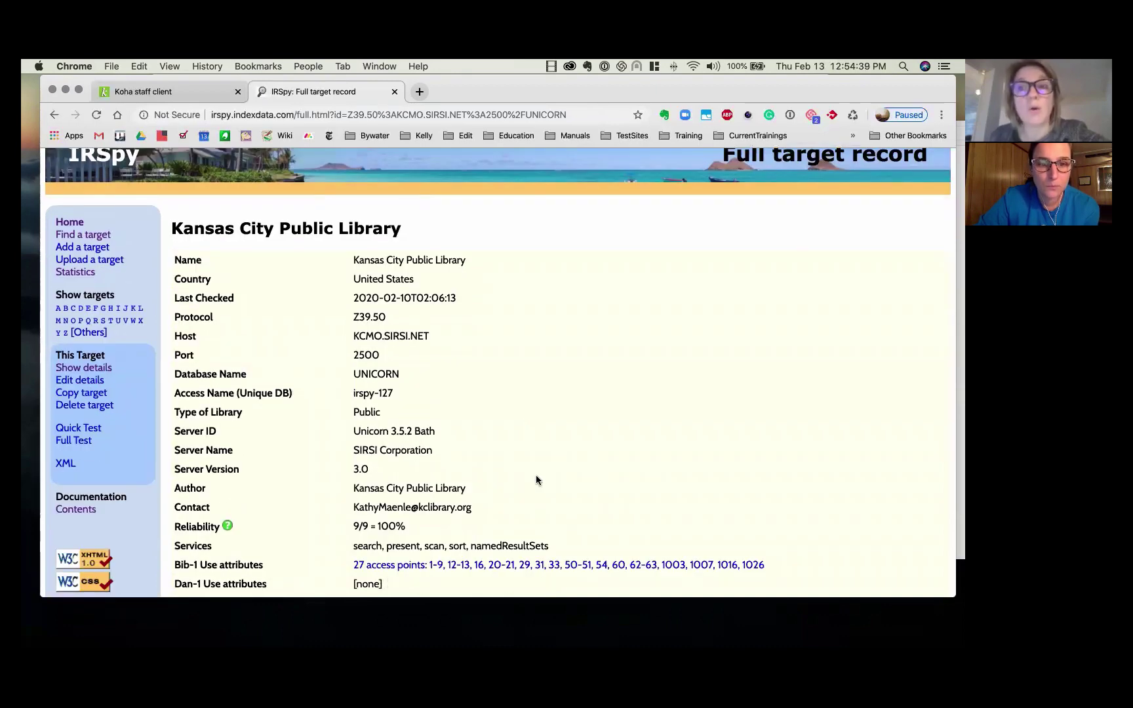
Go to Koha administration's Z39.50/SRU servers and start a New Z39.50 server.
{"action": "left_click", "coordinate": [174, 92]}
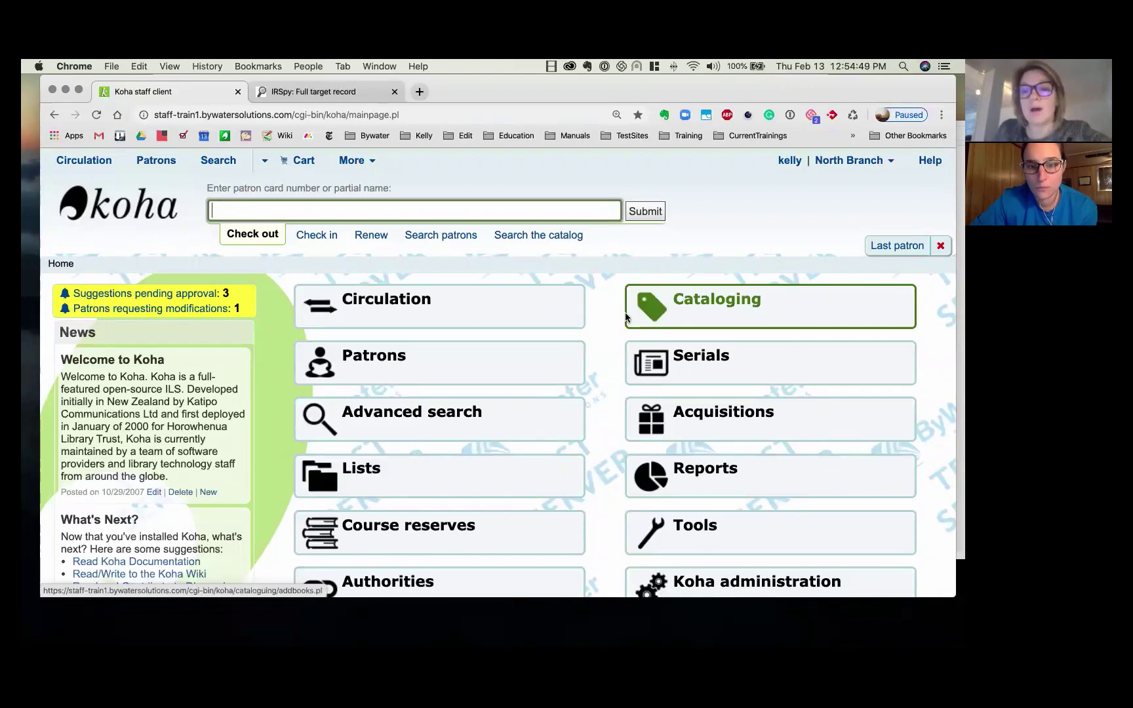
{"action": "scroll", "coordinate": [731, 462], "scroll_direction": "down", "scroll_amount": 4}
{"action": "left_click", "coordinate": [722, 459]}
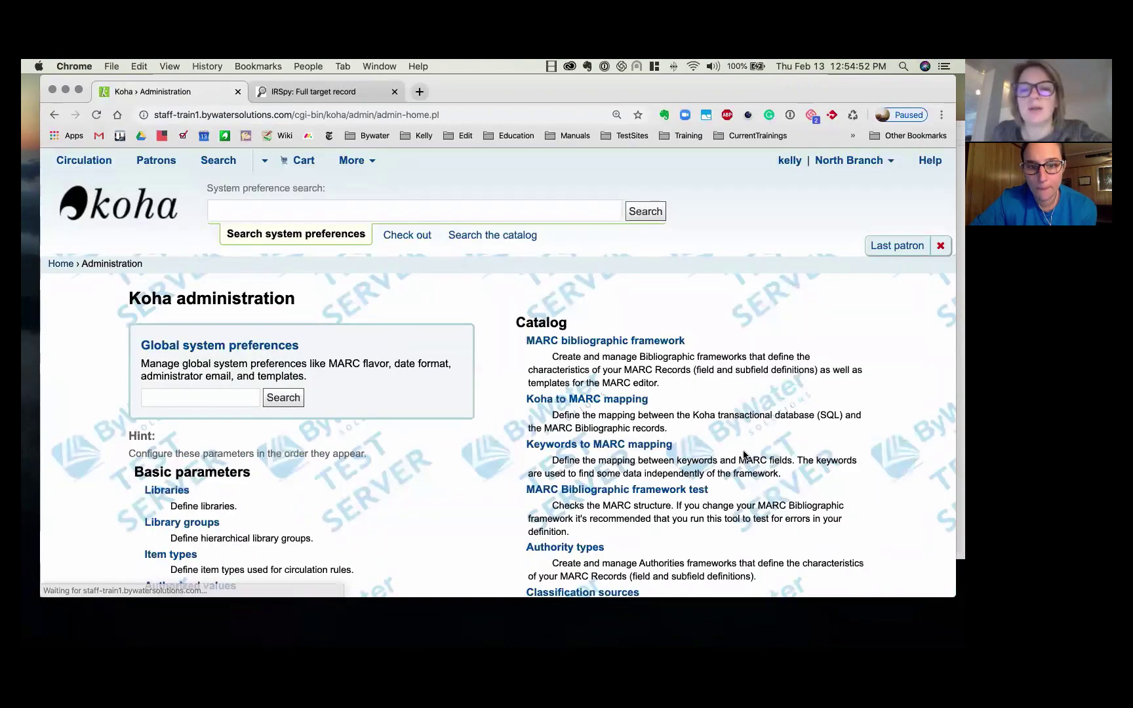
{"action": "scroll", "coordinate": [741, 456], "scroll_direction": "down", "scroll_amount": 3}
{"action": "scroll", "coordinate": [742, 456], "scroll_direction": "down", "scroll_amount": 10}
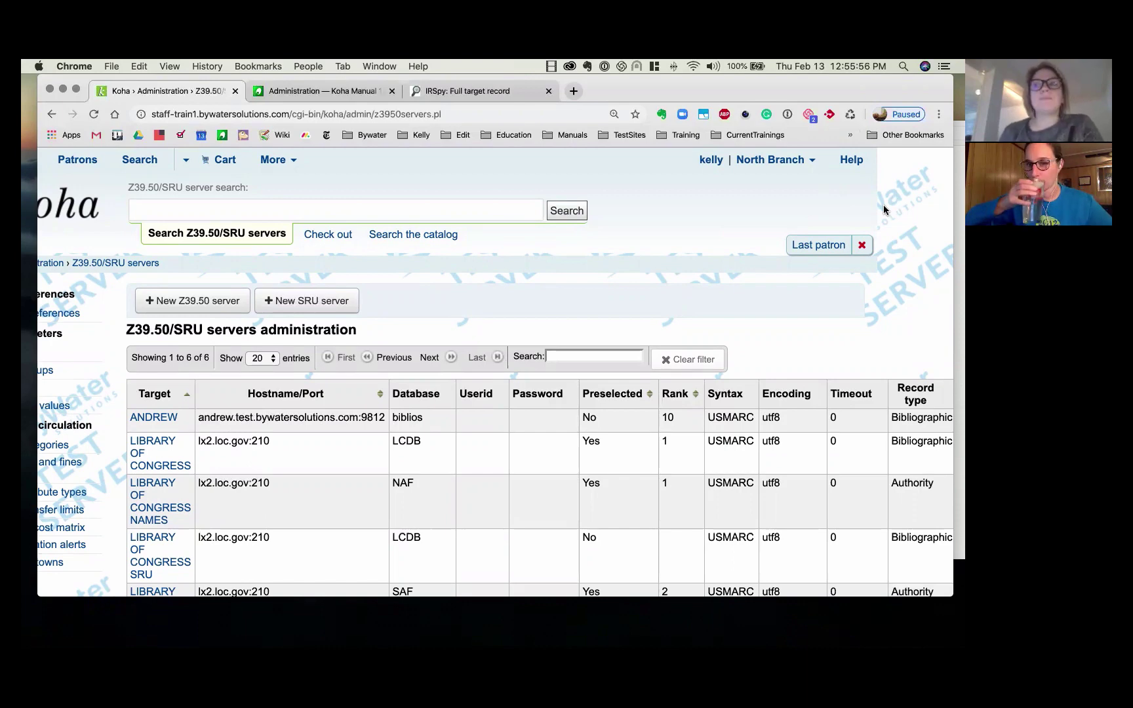
{"action": "scroll", "coordinate": [463, 410], "scroll_direction": "down", "scroll_amount": 5}
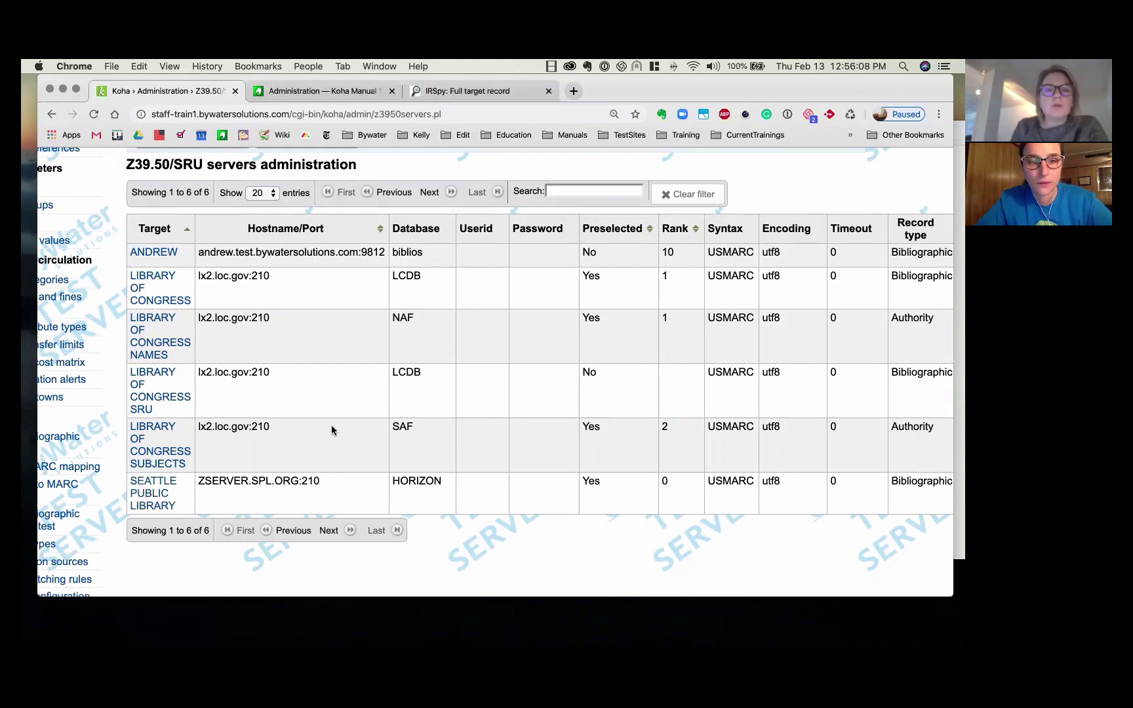
{"action": "scroll", "coordinate": [331, 425], "scroll_direction": "up", "scroll_amount": 2}
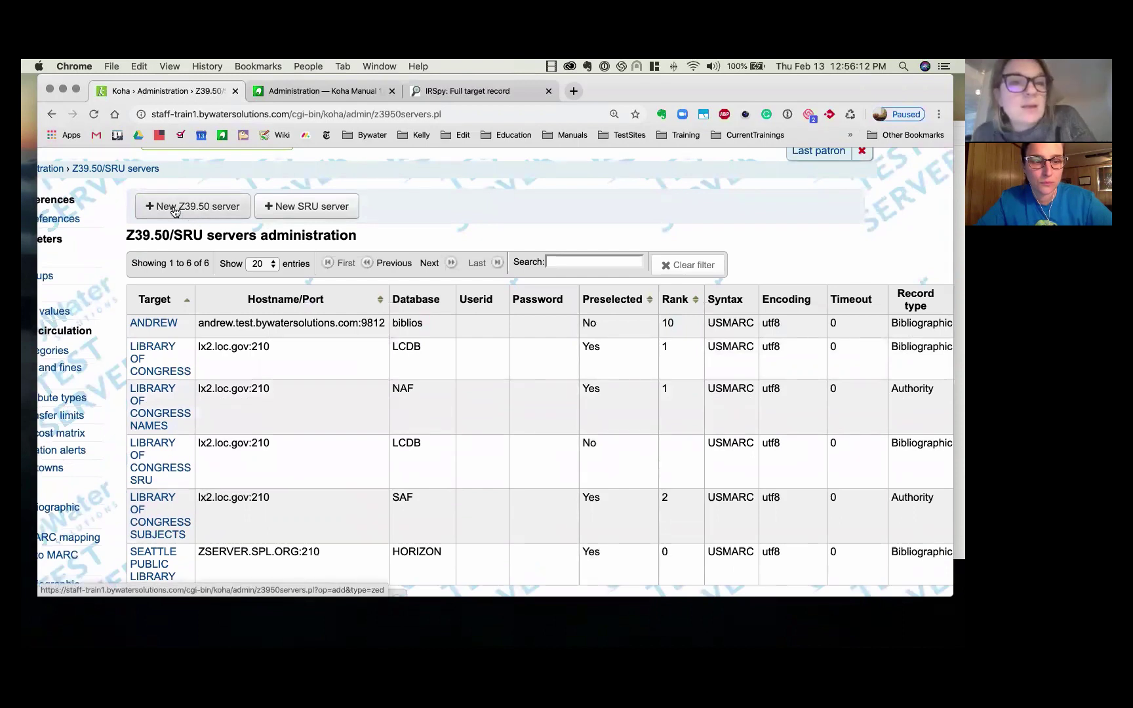
{"action": "left_click", "coordinate": [174, 208]}
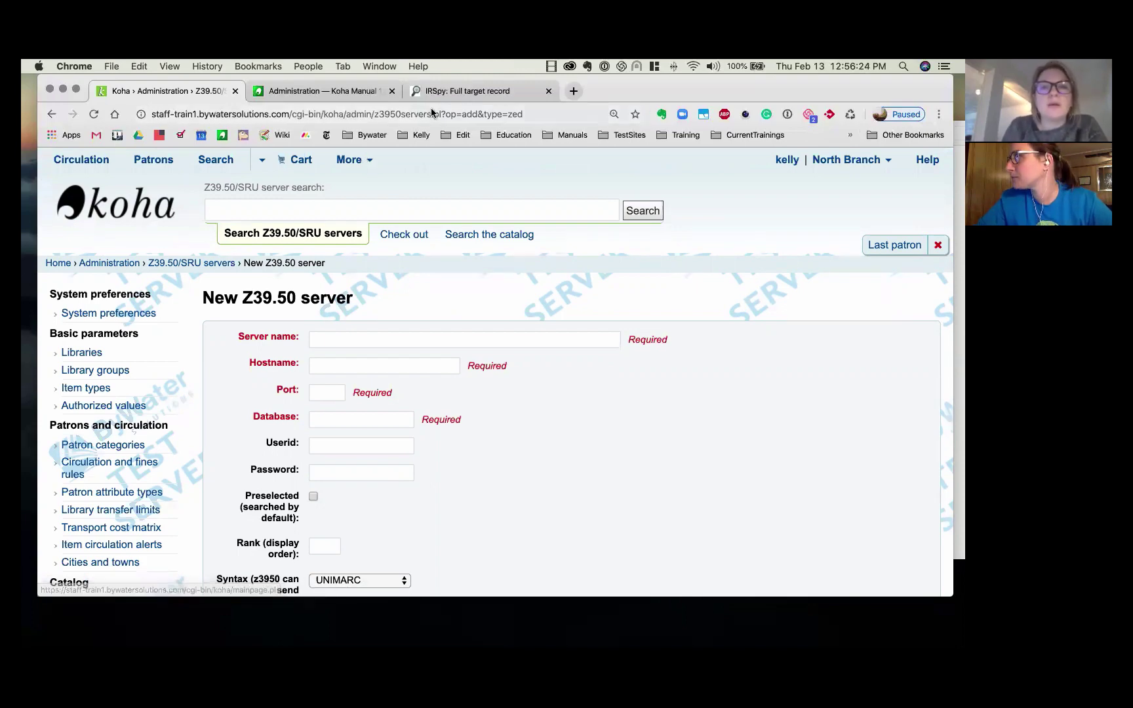
{"action": "left_click_drag", "start_coordinate": [721, 92], "coordinate": [722, 131]}
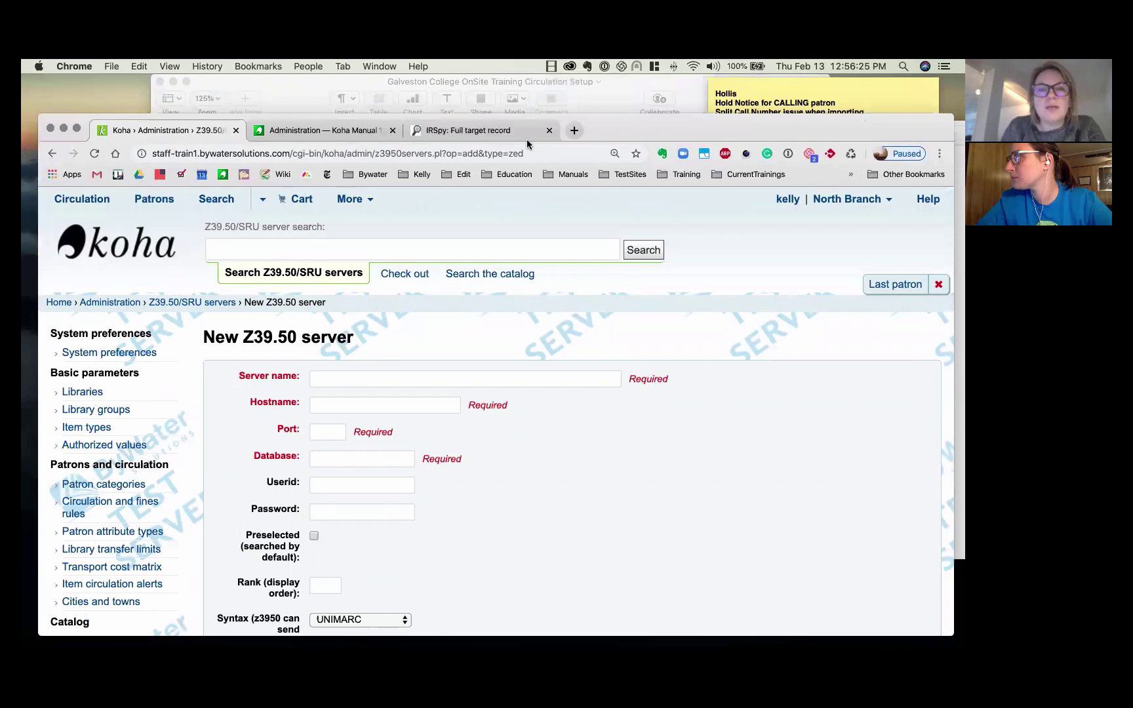
Select the host KCMO.SIRSI.NET on the IRSpy record, then close IRSpy.
{"action": "left_click", "coordinate": [472, 131]}
{"action": "left_click_drag", "start_coordinate": [805, 124], "coordinate": [809, 91]}
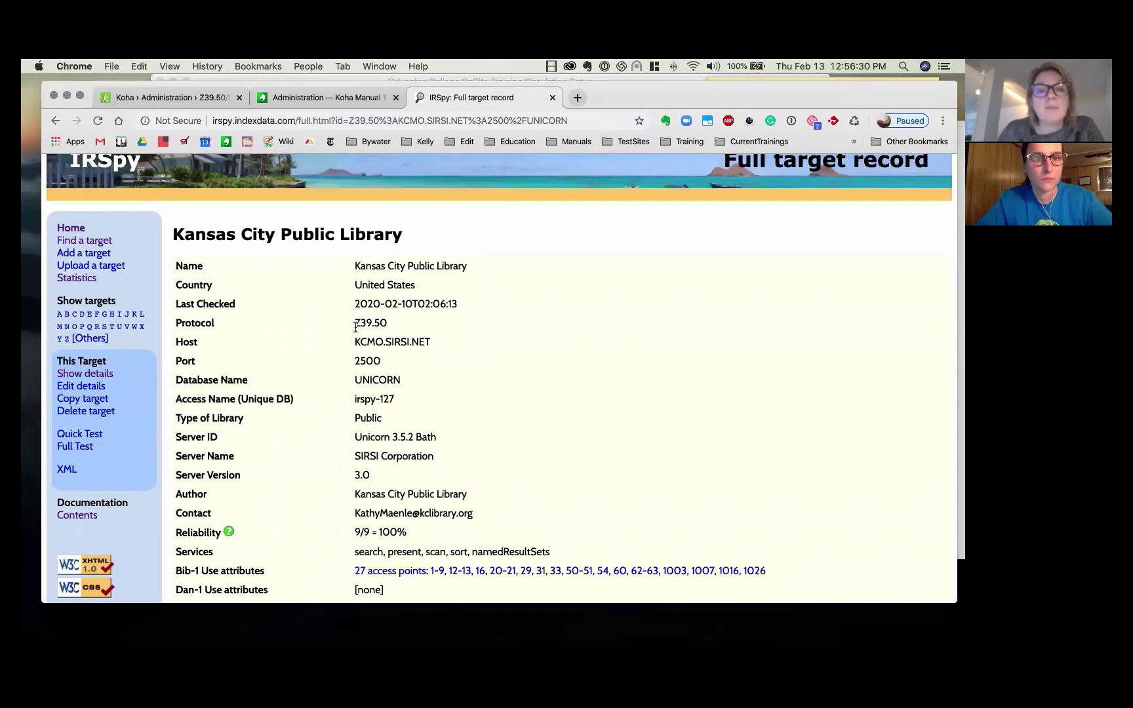
{"action": "left_click_drag", "start_coordinate": [353, 341], "coordinate": [434, 338]}
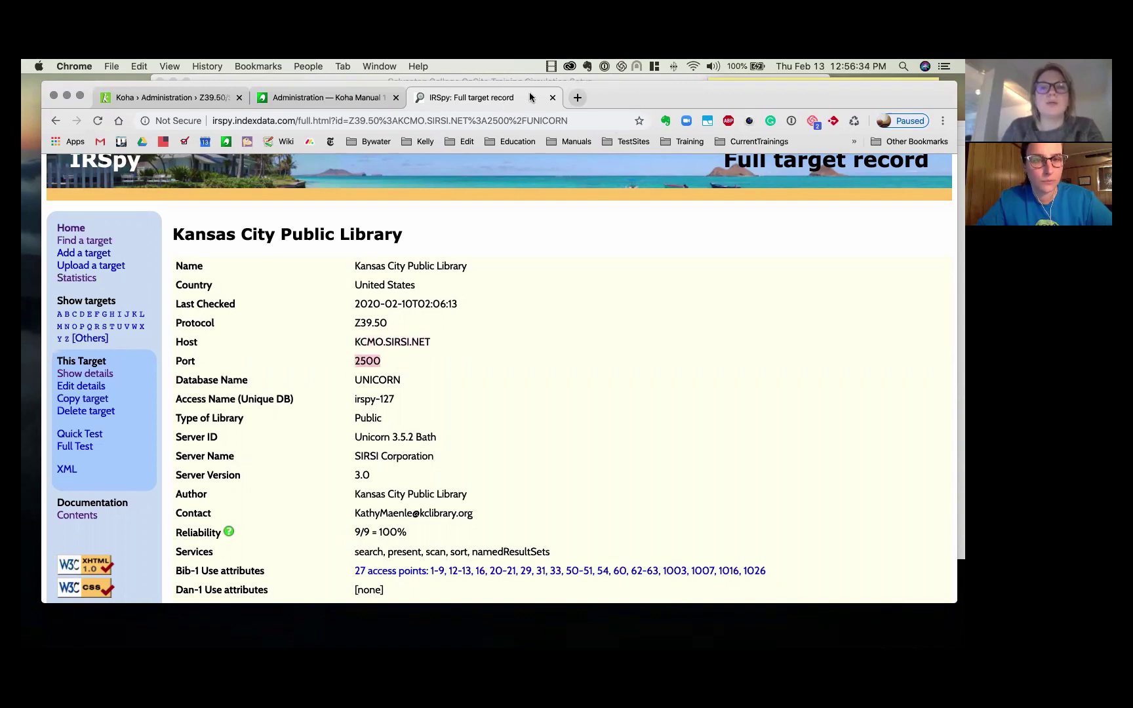
{"action": "key", "text": "super+w"}
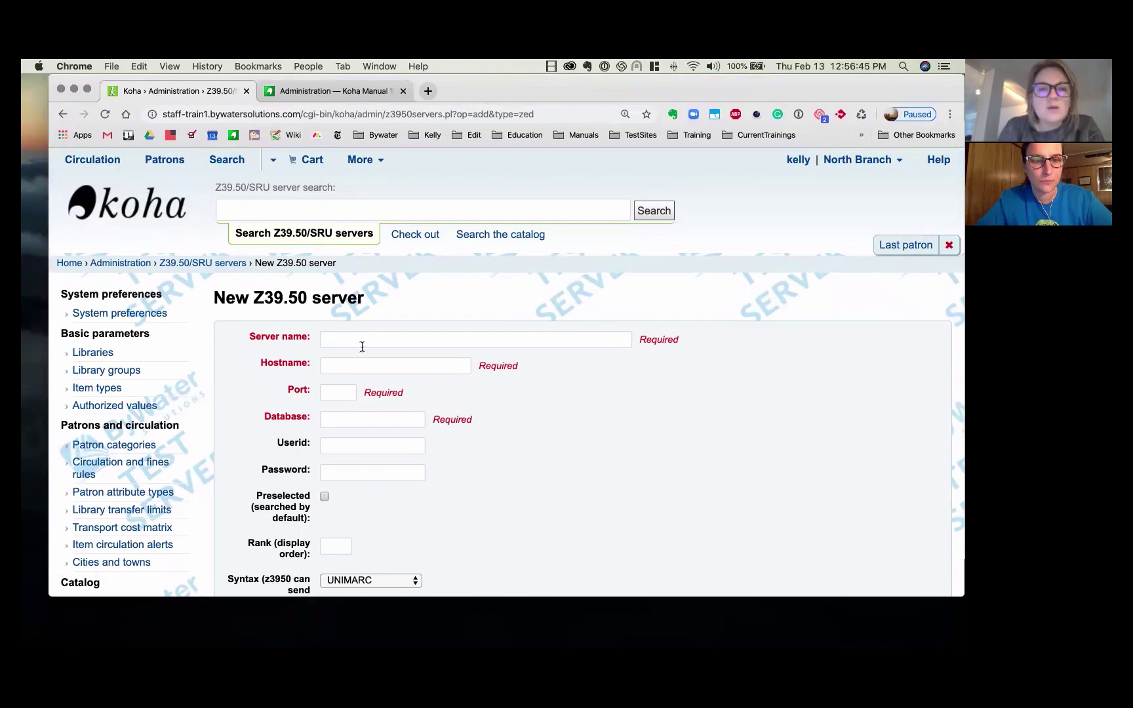
Name the new server 'Kansas City Public Library'.
{"action": "left_click", "coordinate": [337, 339]}
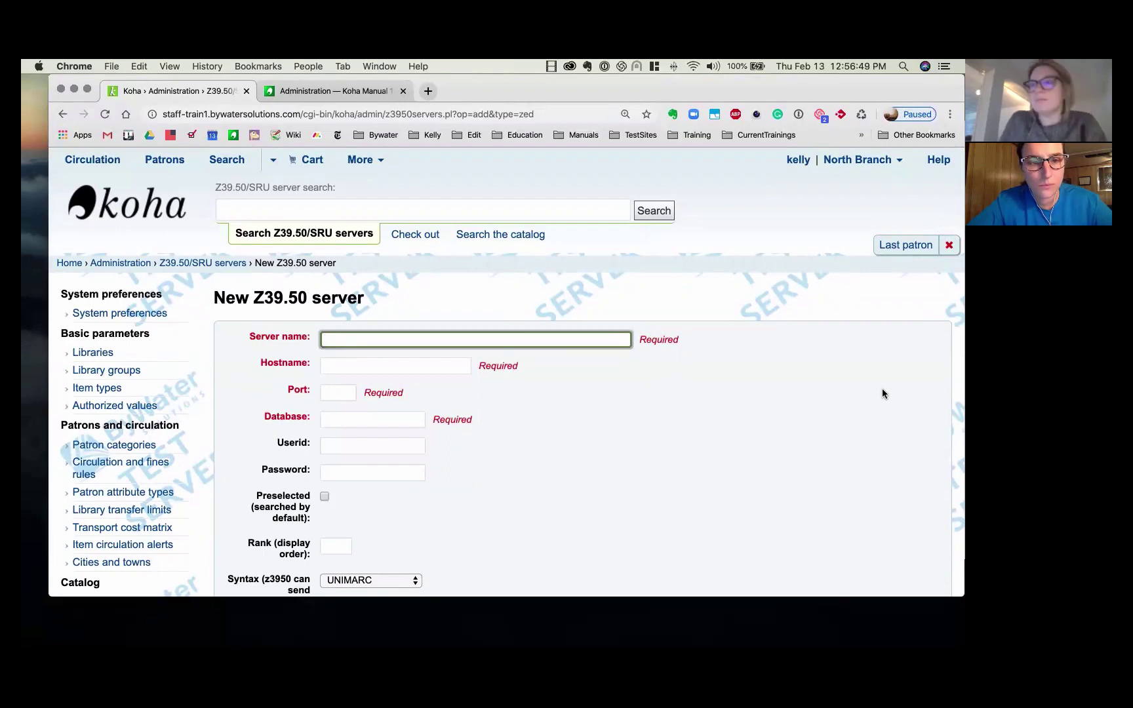
{"action": "type", "text": "Kad"}
{"action": "key", "text": "BackSpace"}
{"action": "type", "text": "nsas City"}
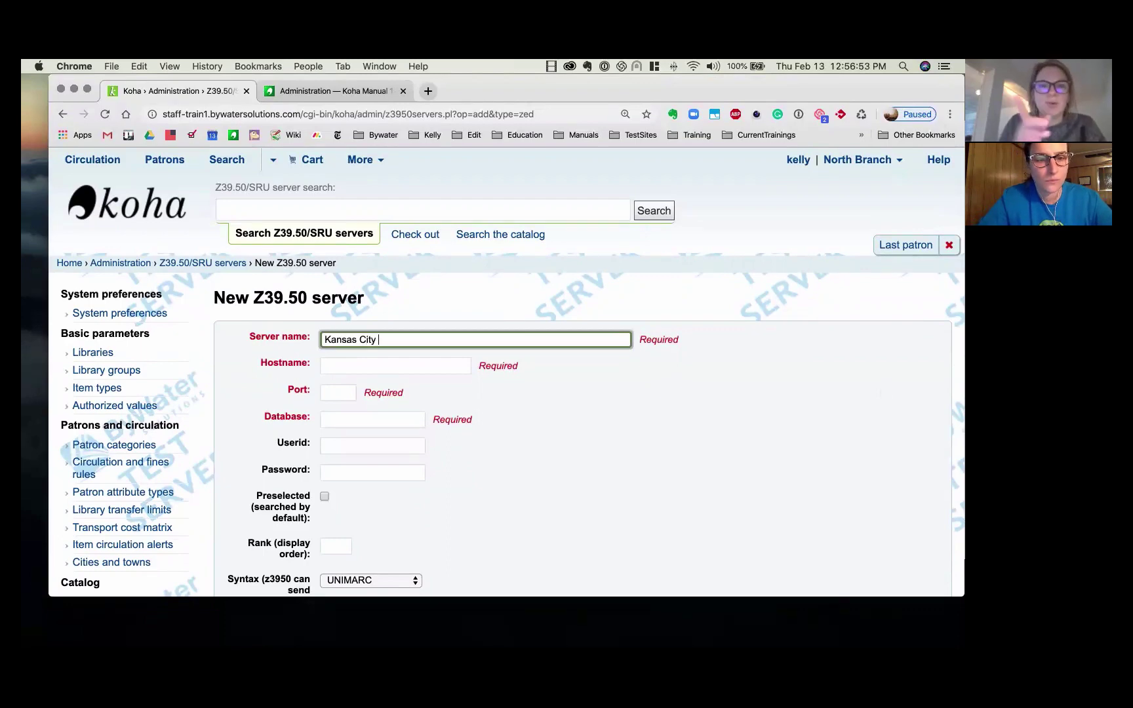
{"action": "type", "text": " Public"}
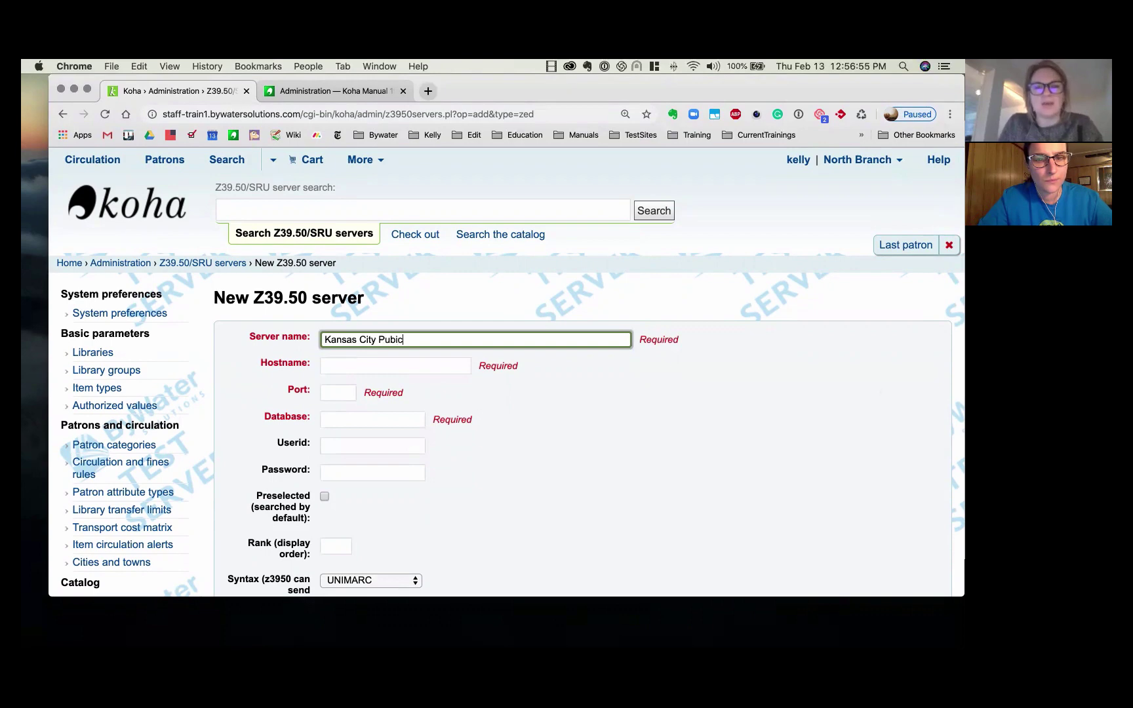
{"action": "key", "text": "BackSpace"}
{"action": "type", "text": "lic Library"}
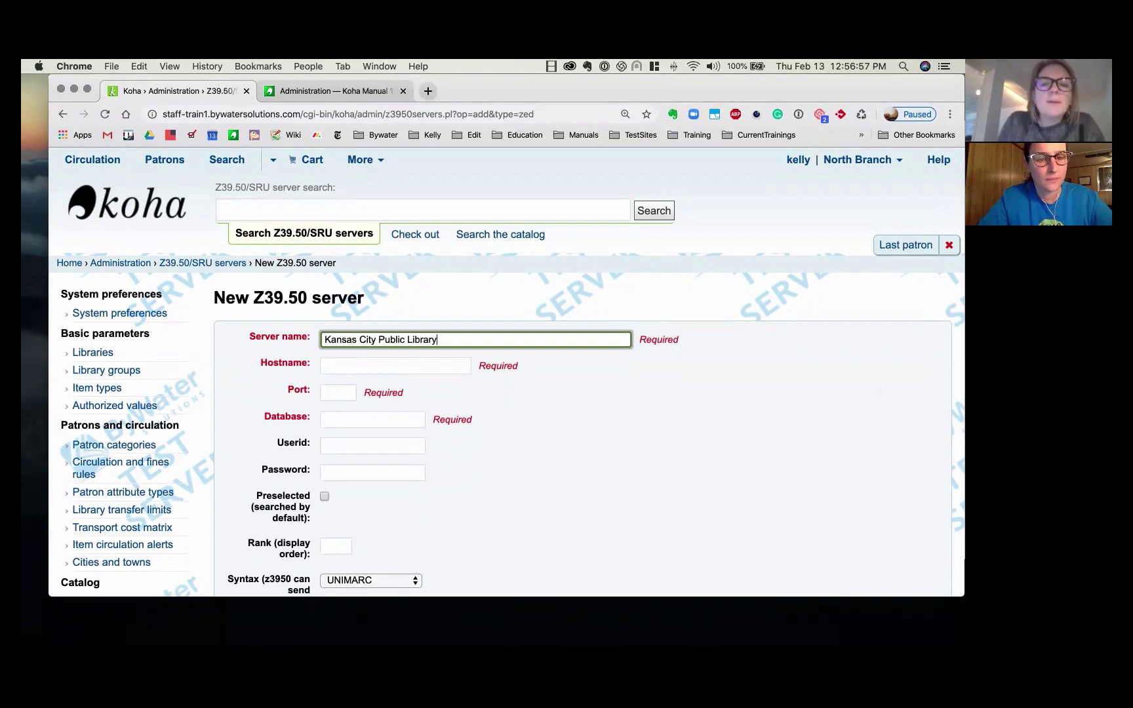
{"action": "key", "text": "Tab"}
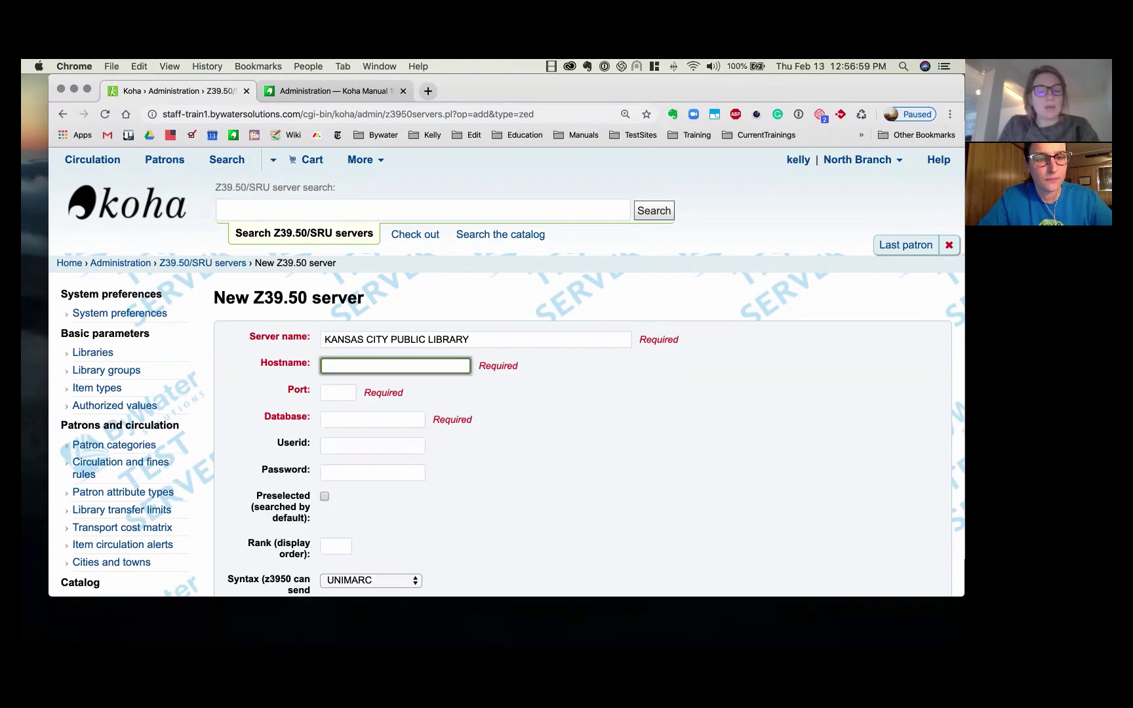
Enter hostname KCMO.SIRSI.NET, port 2500 and database UNICORN.
{"action": "type", "text": "KCMO."}
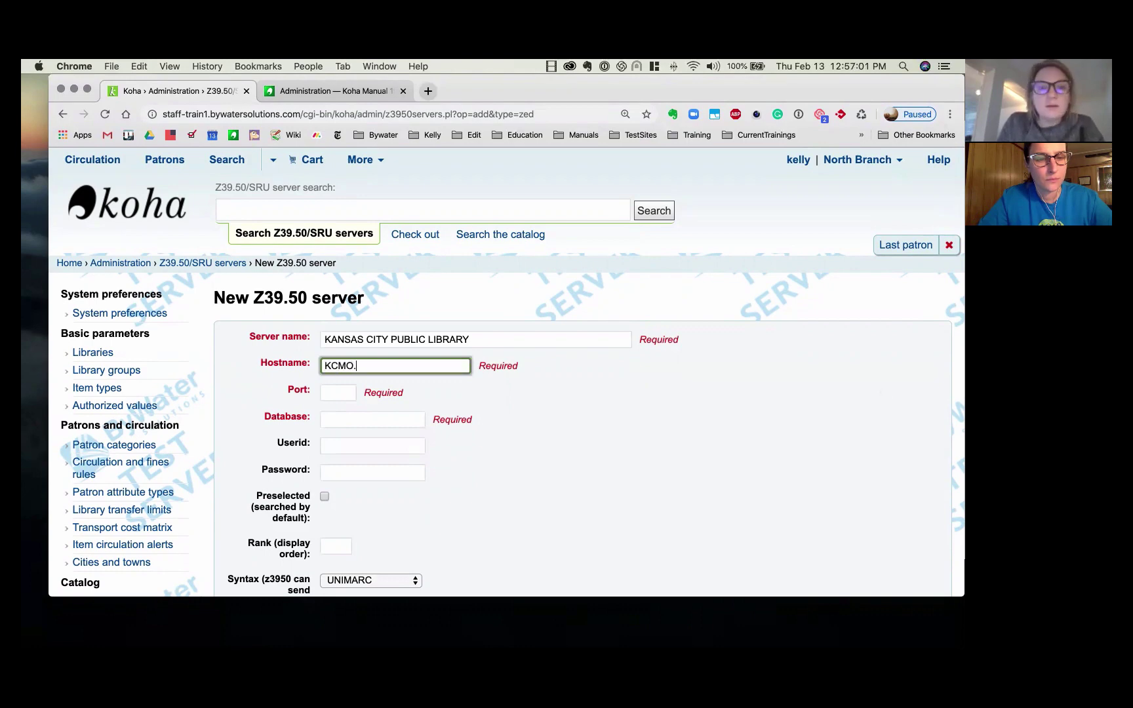
{"action": "type", "text": "SIRSI.N"}
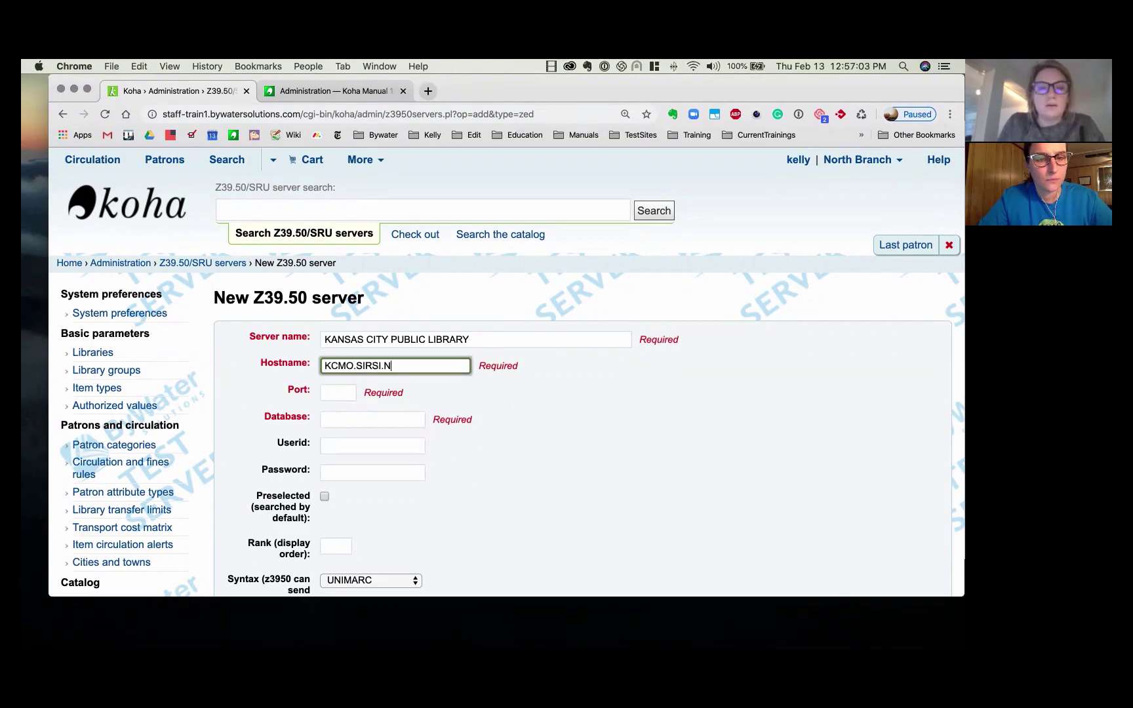
{"action": "type", "text": "ET"}
{"action": "key", "text": "Tab"}
{"action": "type", "text": "2500"}
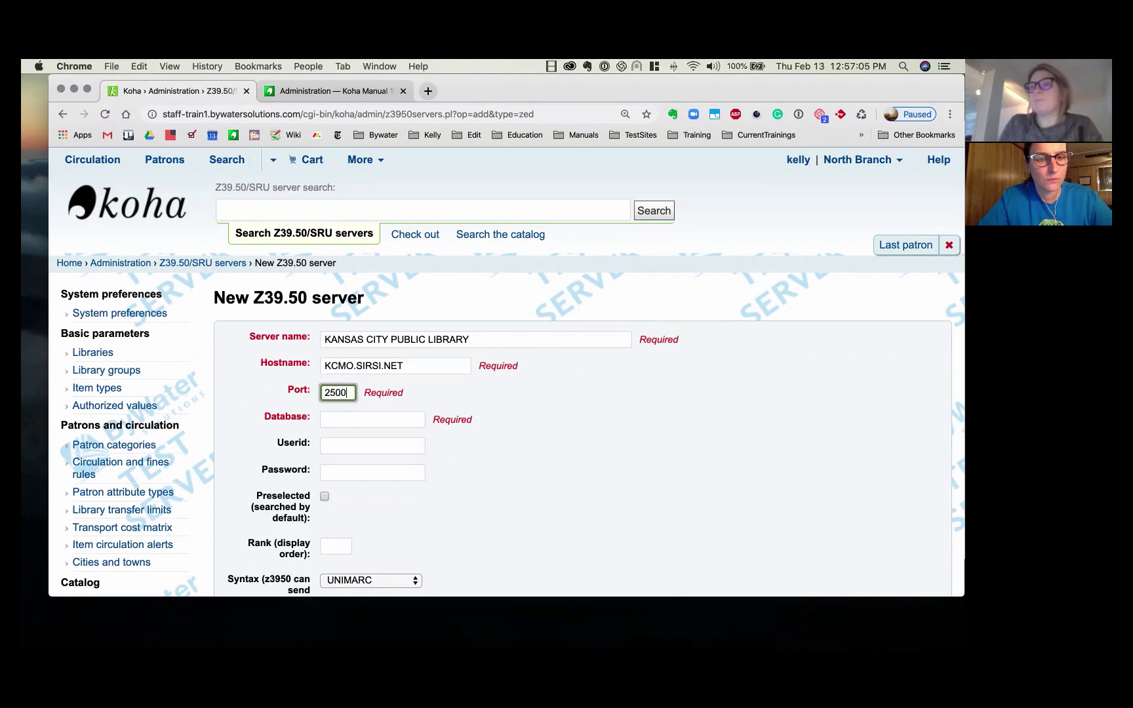
{"action": "key", "text": "Tab"}
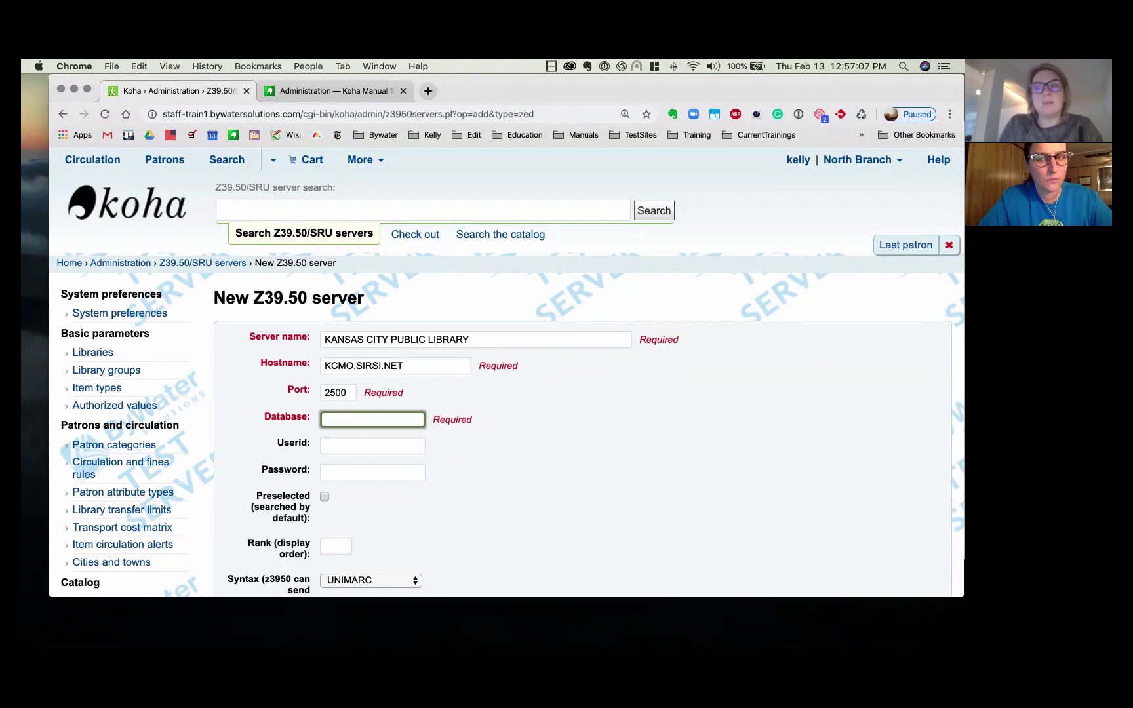
{"action": "type", "text": "UNICORN"}
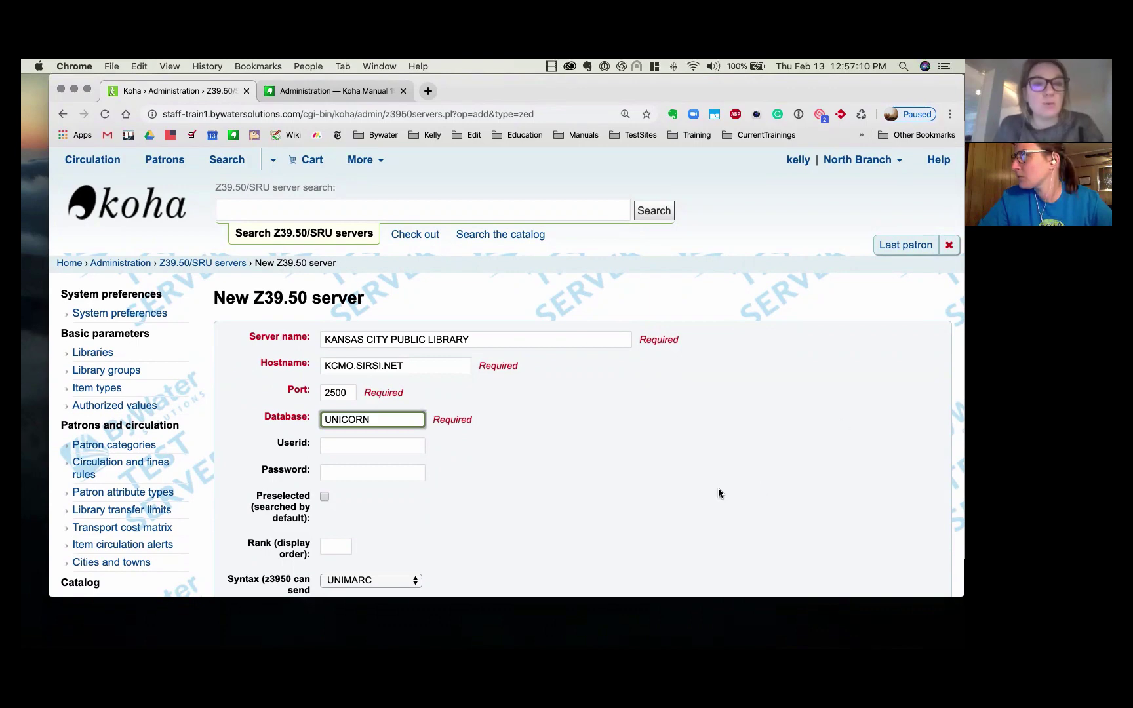
{"action": "scroll", "coordinate": [718, 493], "scroll_direction": "down", "scroll_amount": 3}
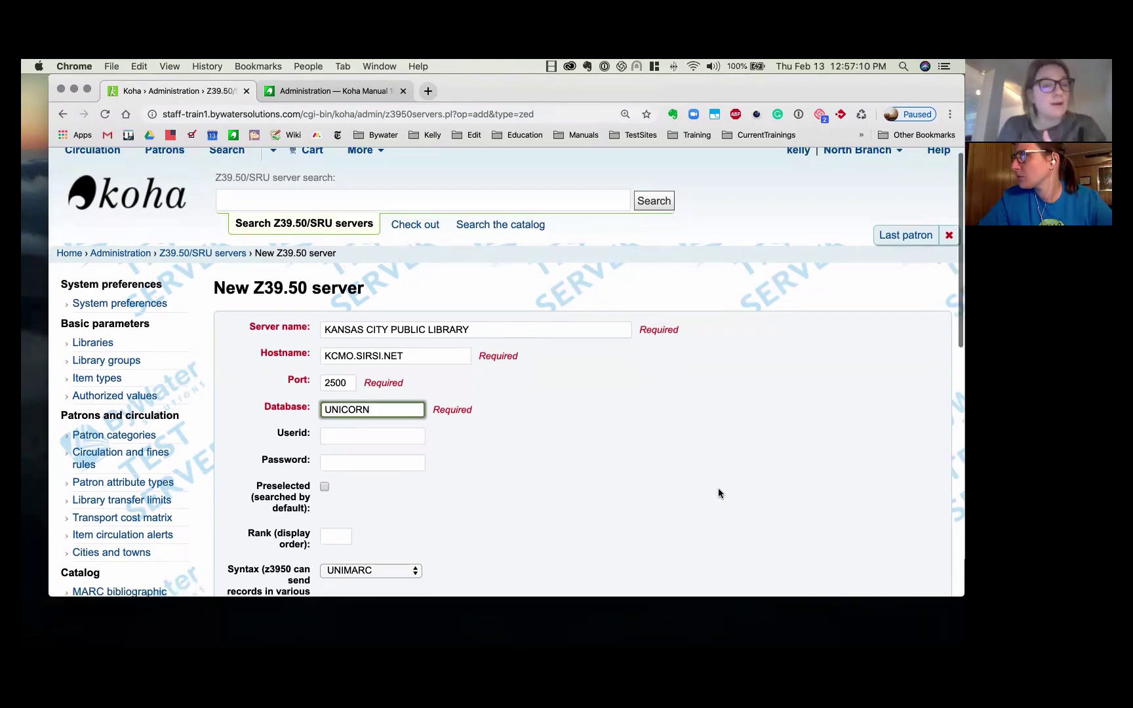
Mark the server Preselected, with rank 1 and MARC21/USMARC record syntax.
{"action": "scroll", "coordinate": [464, 451], "scroll_direction": "down", "scroll_amount": 3}
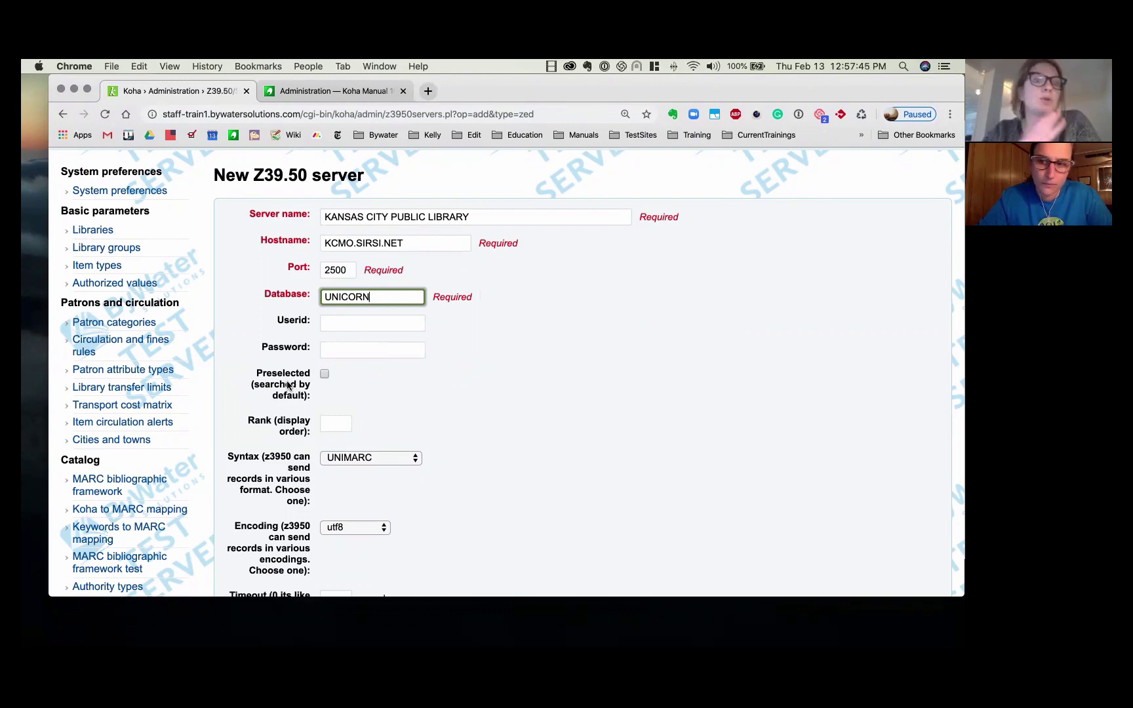
{"action": "left_click", "coordinate": [324, 374]}
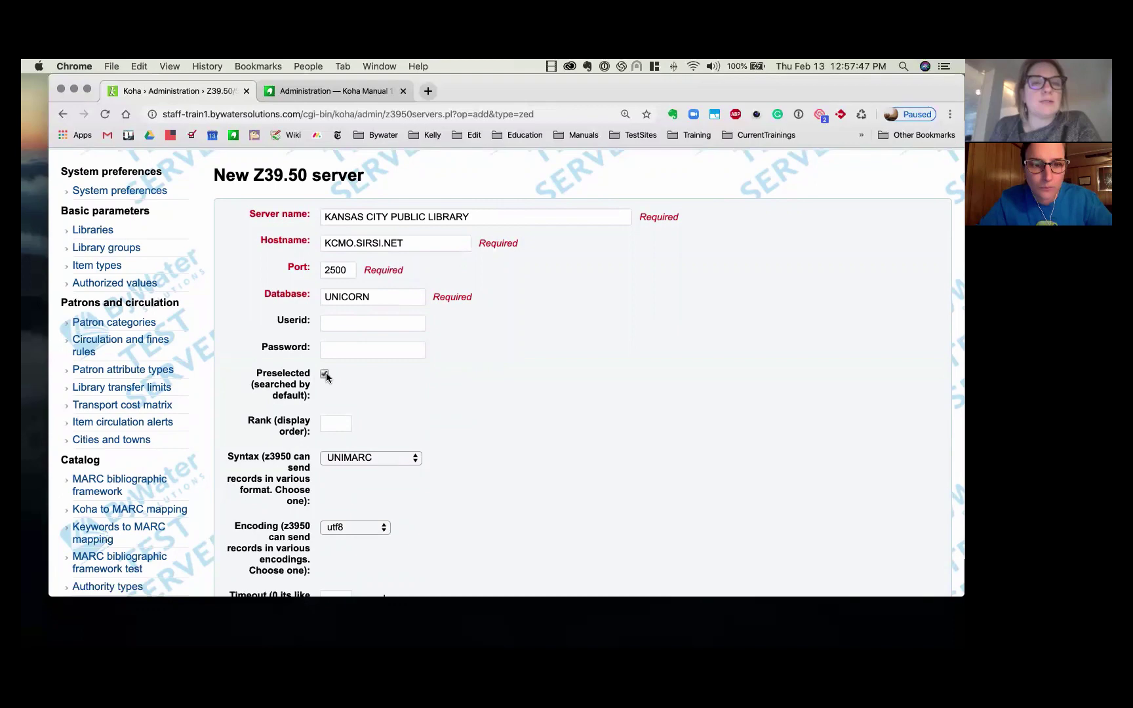
{"action": "left_click", "coordinate": [337, 424]}
{"action": "type", "text": "1"}
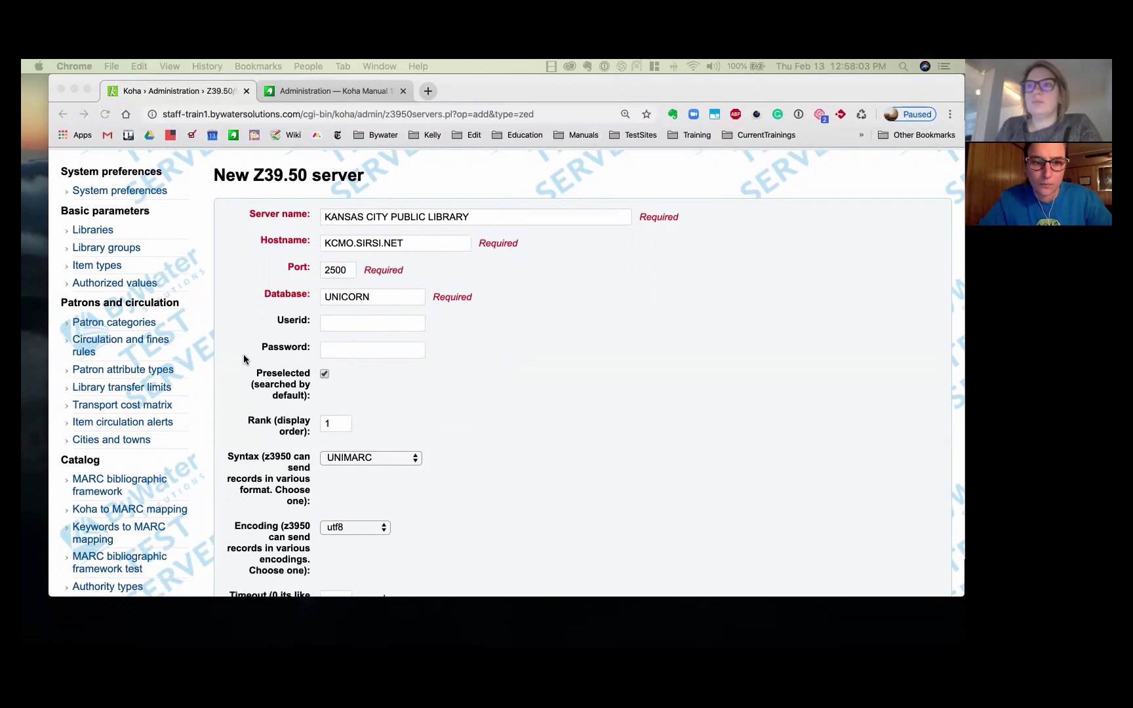
{"action": "left_click", "coordinate": [367, 462]}
{"action": "left_click", "coordinate": [366, 457]}
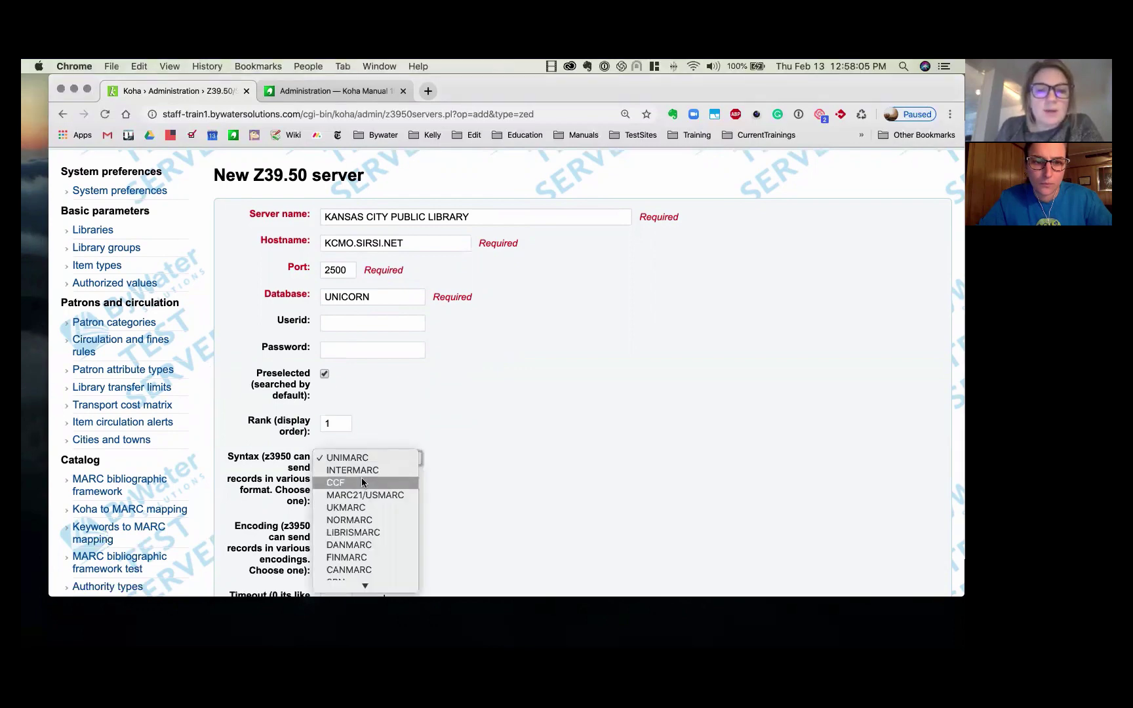
{"action": "left_click", "coordinate": [361, 496]}
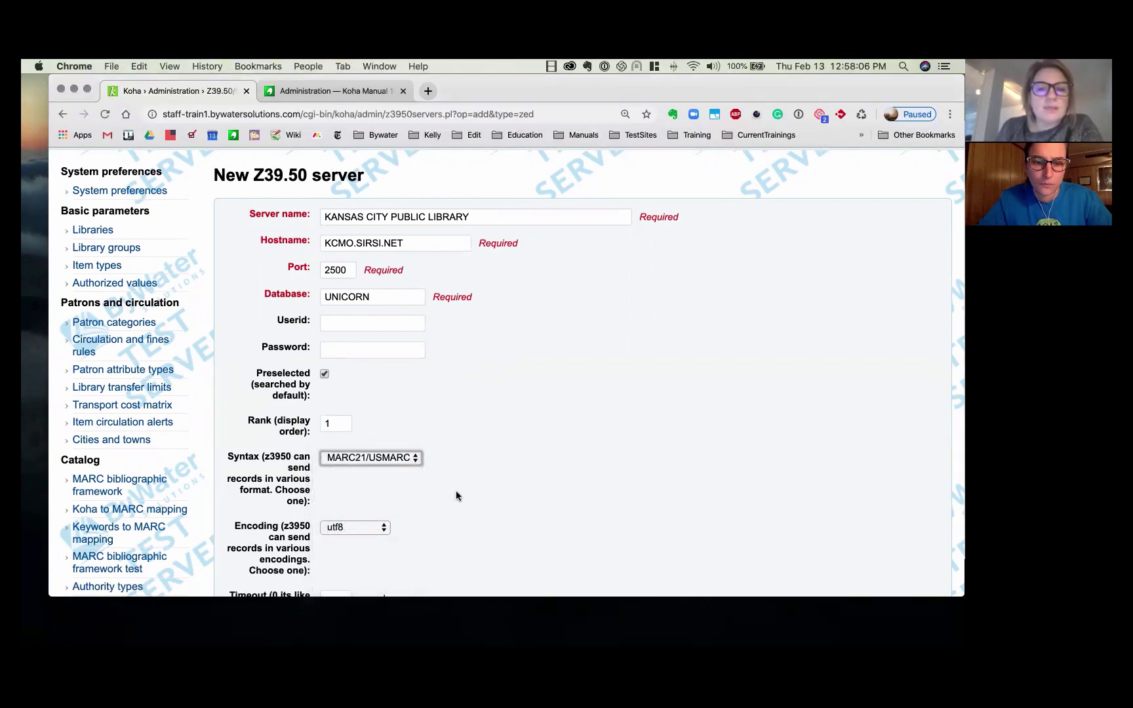
{"action": "scroll", "coordinate": [455, 490], "scroll_direction": "down", "scroll_amount": 4}
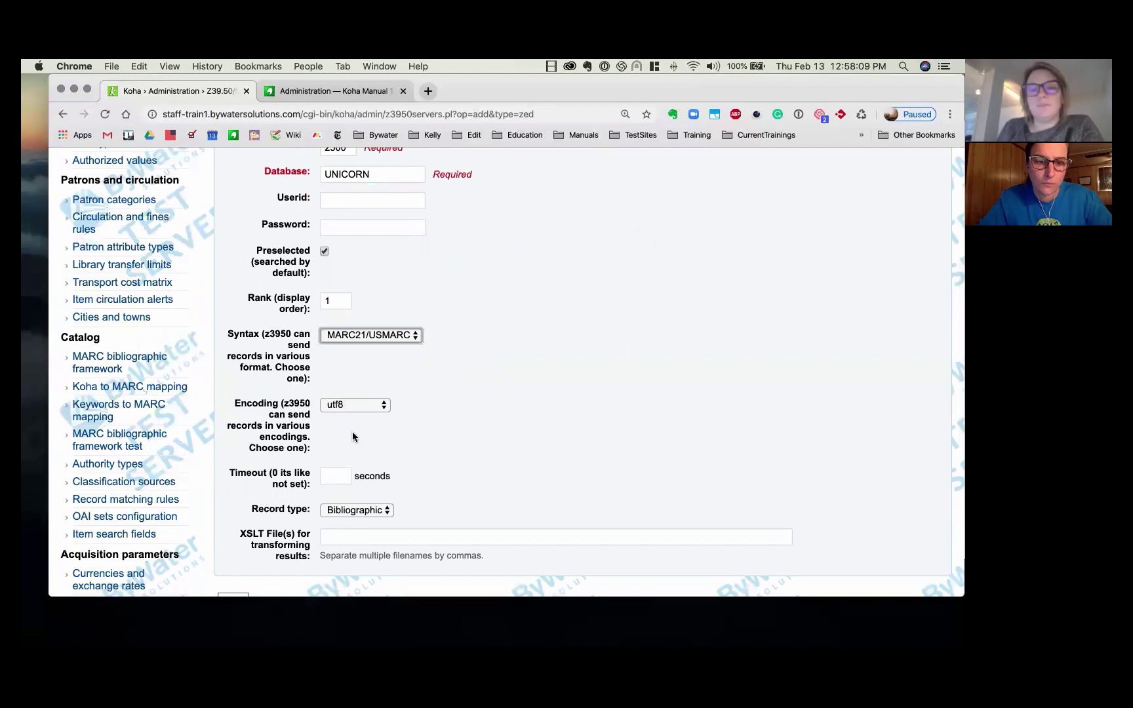
{"action": "scroll", "coordinate": [355, 435], "scroll_direction": "down", "scroll_amount": 1}
{"action": "scroll", "coordinate": [358, 436], "scroll_direction": "down", "scroll_amount": 2}
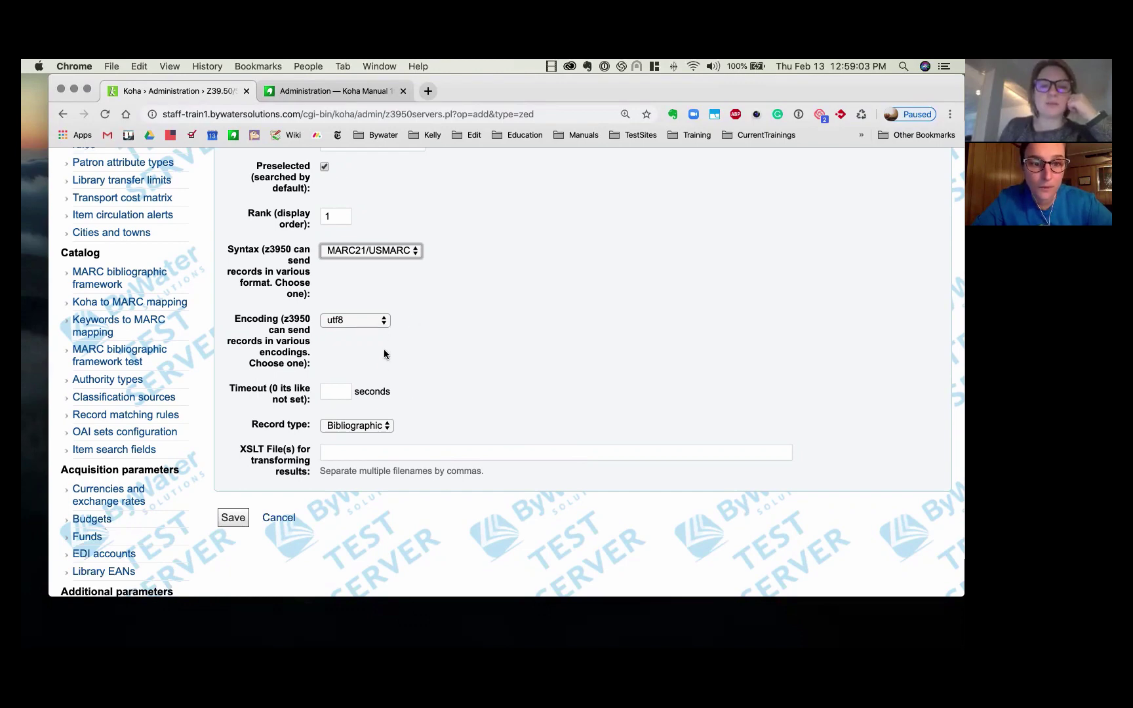
{"action": "left_click_drag", "start_coordinate": [248, 425], "coordinate": [309, 425]}
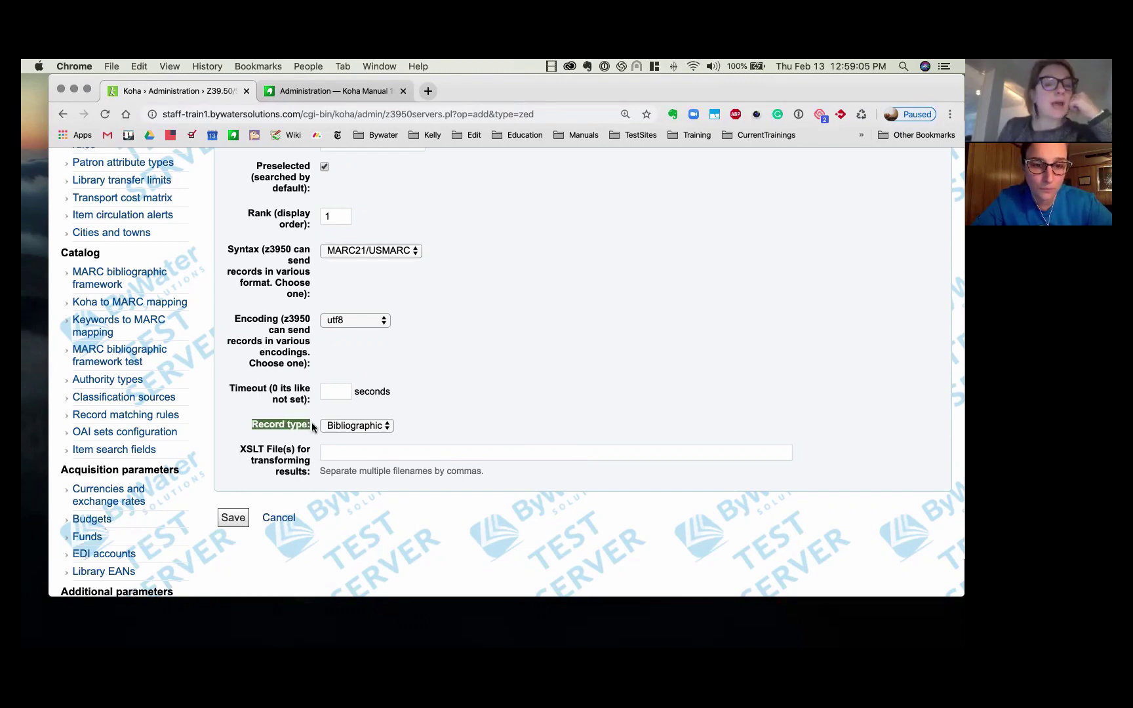
{"action": "left_click", "coordinate": [352, 426]}
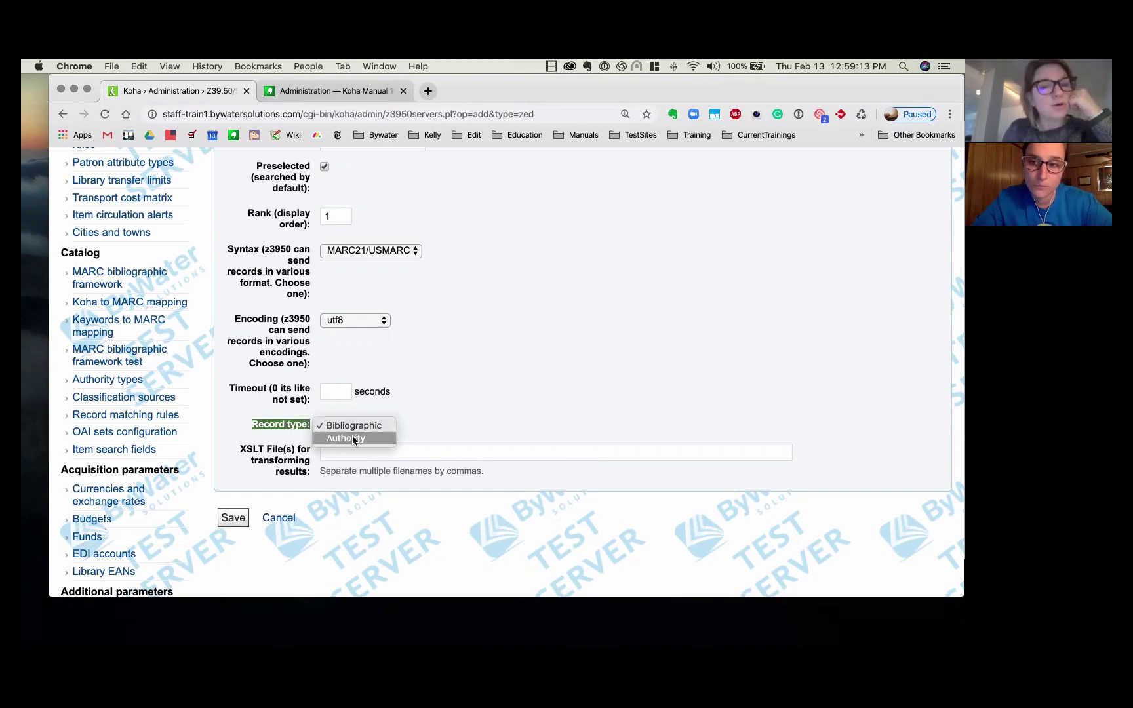
{"action": "left_click", "coordinate": [493, 407]}
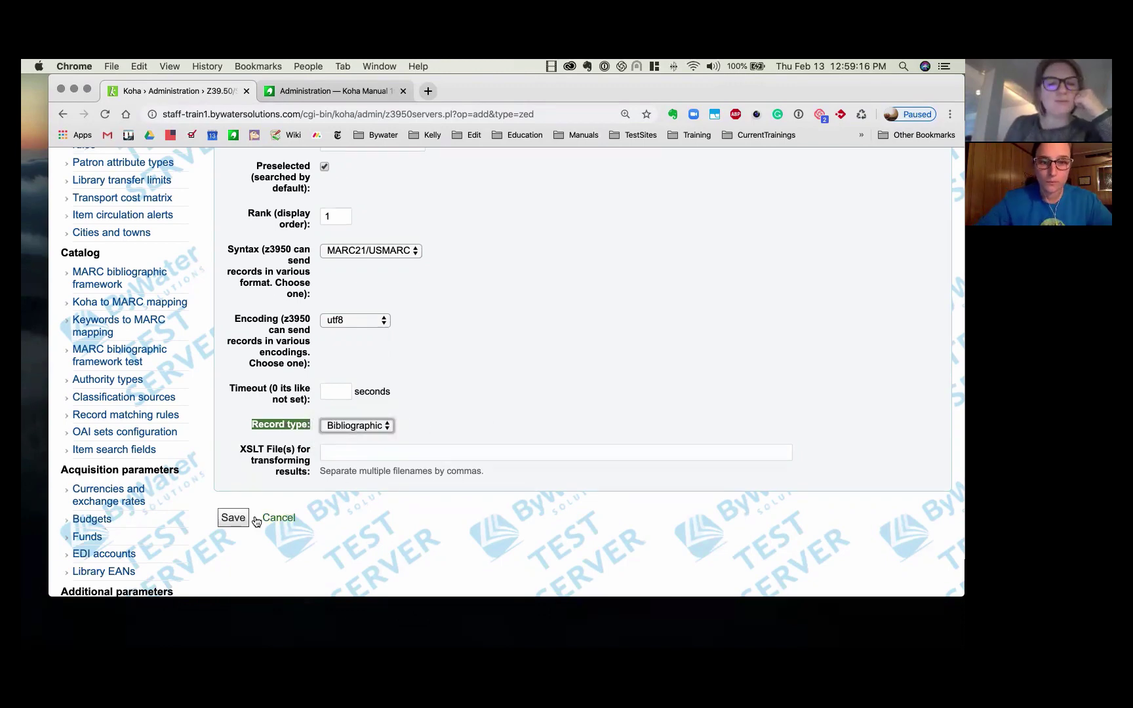
Save the Kansas City server, confirm it in the servers list, and return home.
{"action": "left_click", "coordinate": [233, 518]}
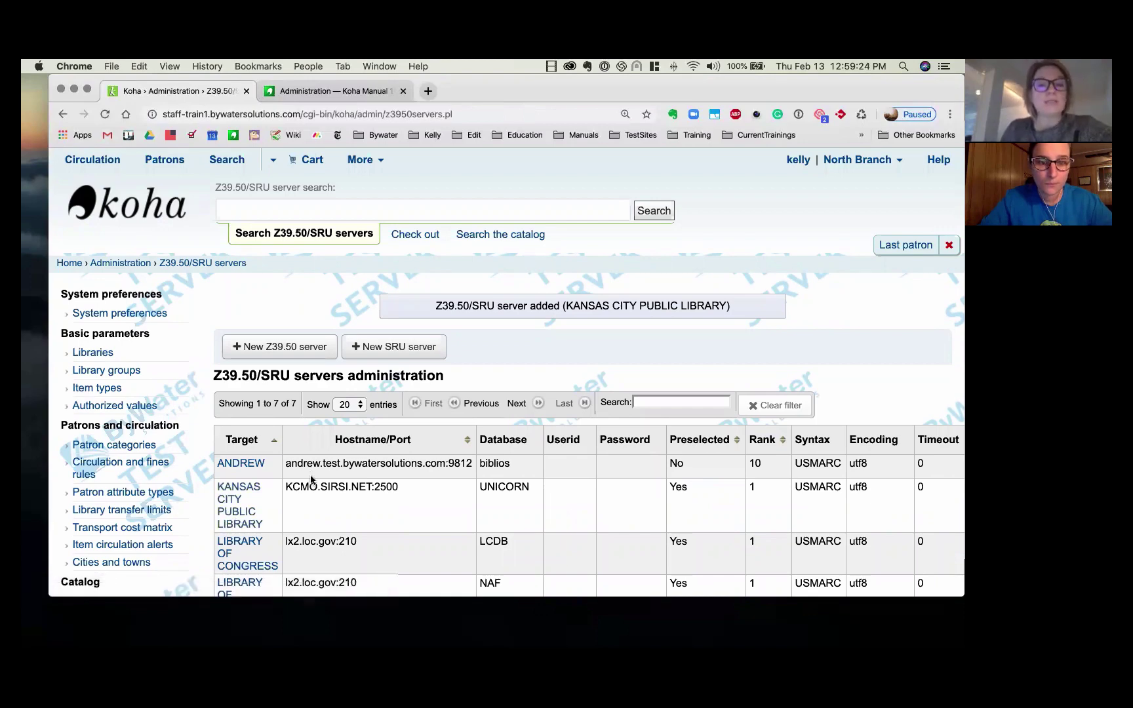
{"action": "scroll", "coordinate": [313, 357], "scroll_direction": "down", "scroll_amount": 3}
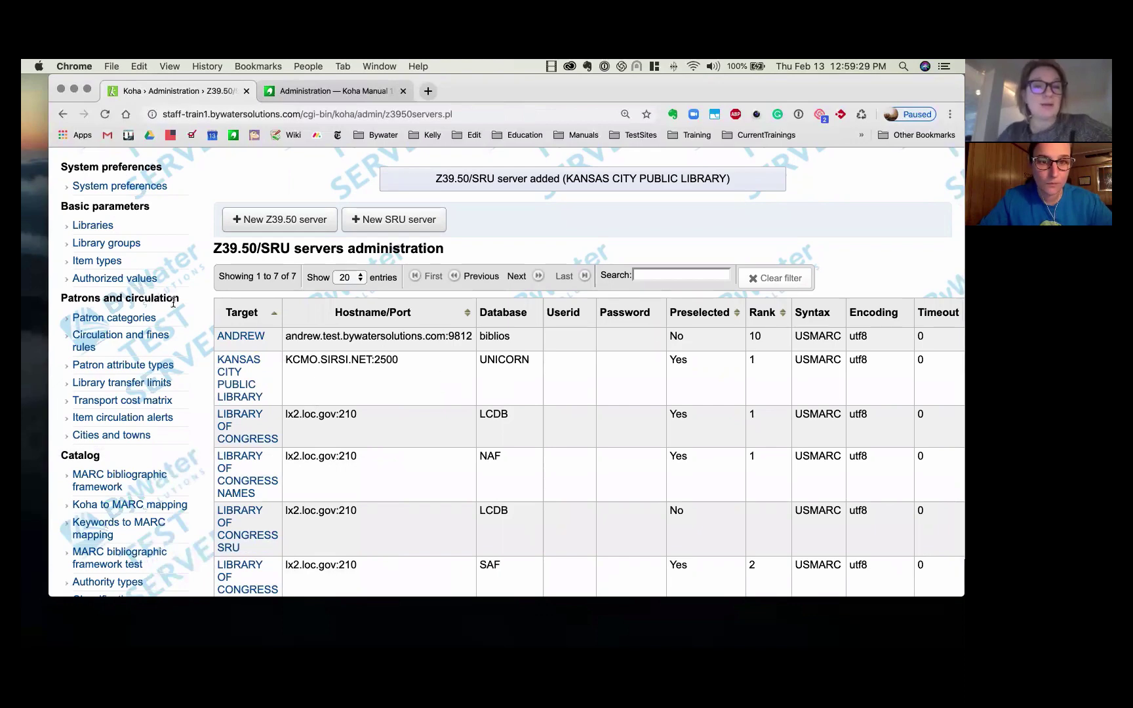
{"action": "scroll", "coordinate": [160, 301], "scroll_direction": "up", "scroll_amount": 3}
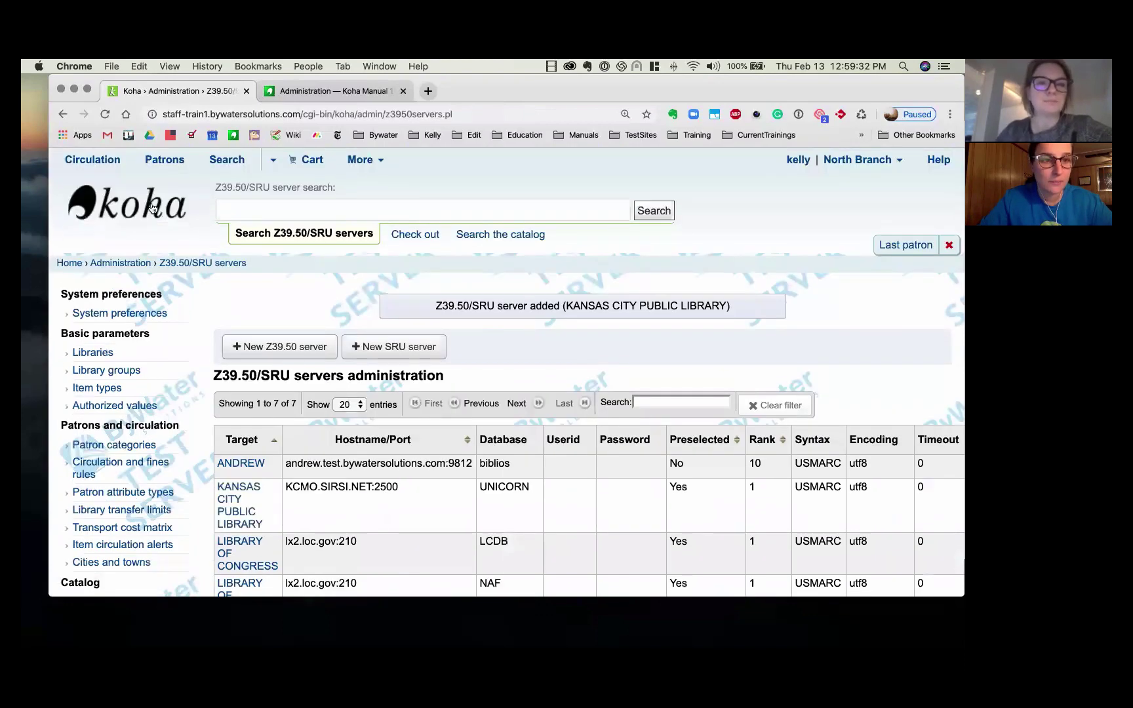
{"action": "left_click", "coordinate": [151, 205]}
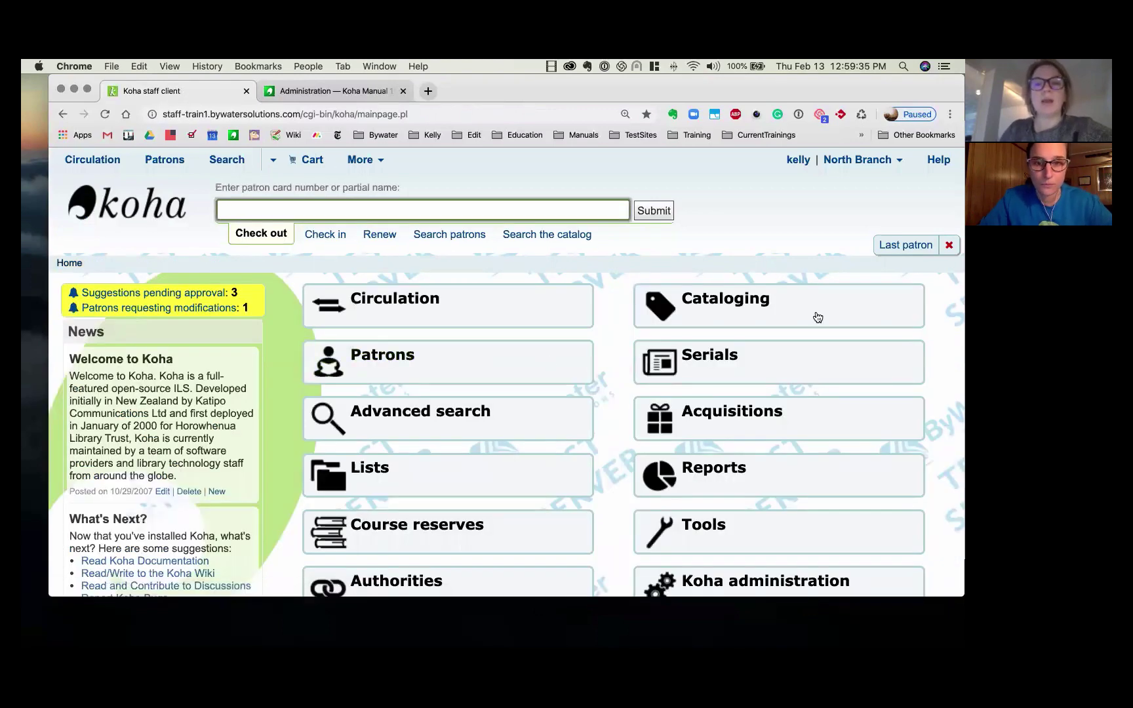
From Cataloging, open the New from Z39.50/SRU search window.
{"action": "left_click", "coordinate": [815, 314]}
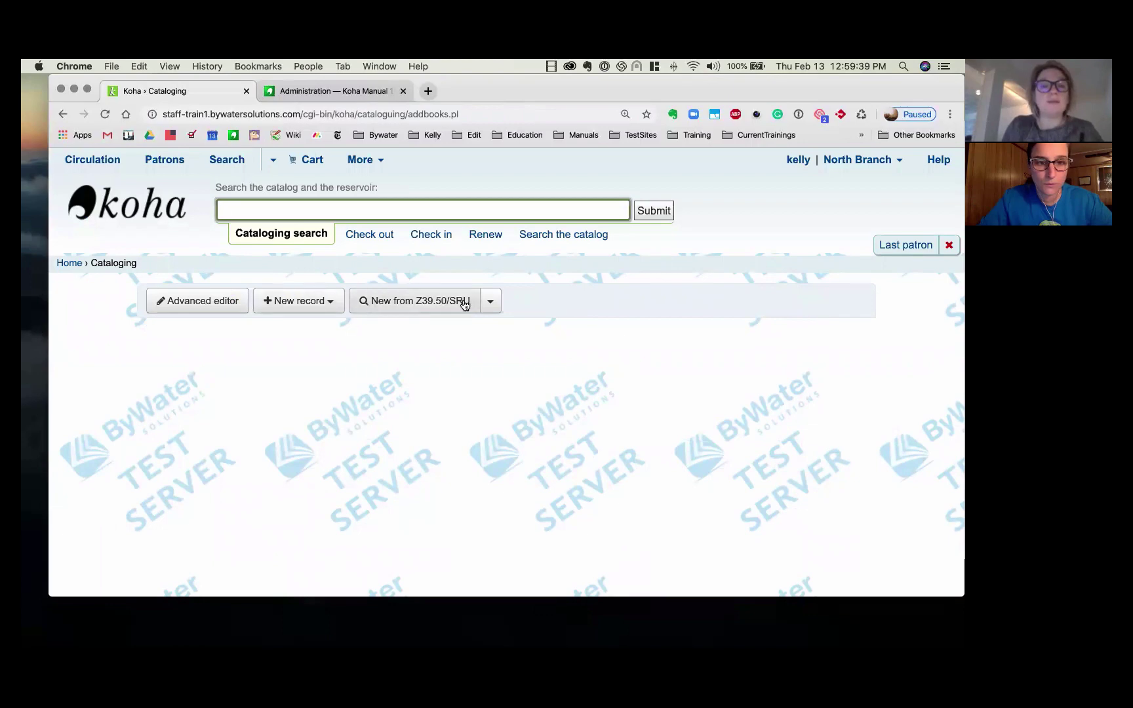
{"action": "left_click", "coordinate": [426, 302]}
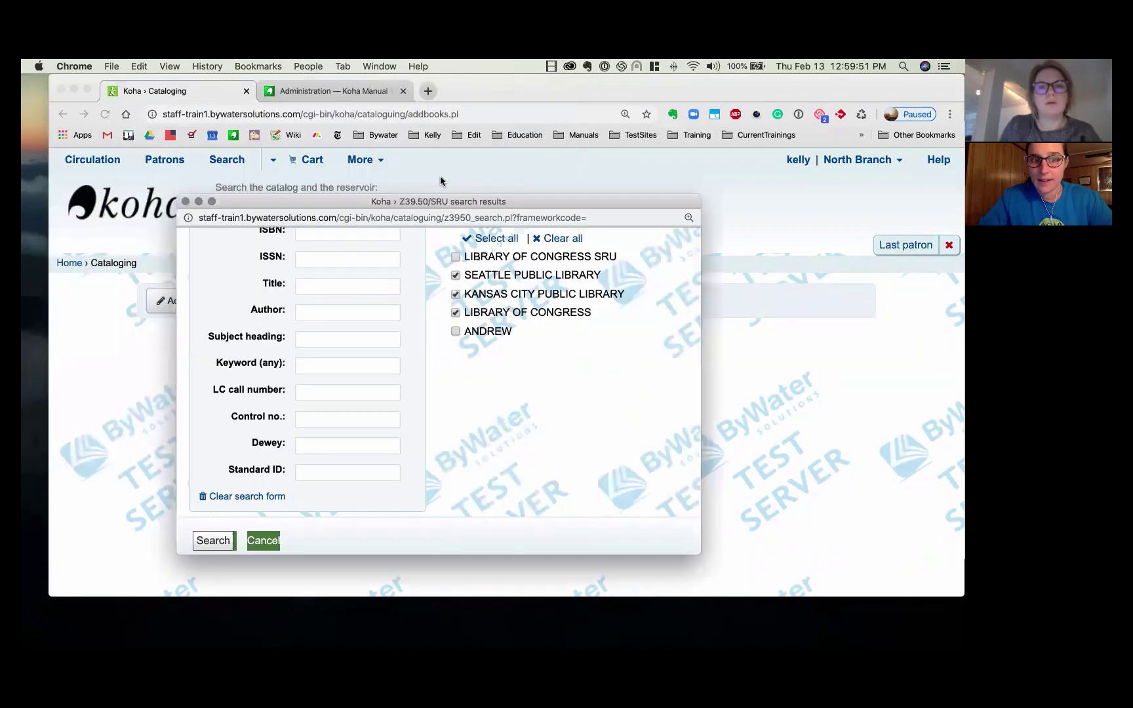
{"action": "left_click_drag", "start_coordinate": [752, 516], "coordinate": [892, 571]}
{"action": "left_click", "coordinate": [590, 306]}
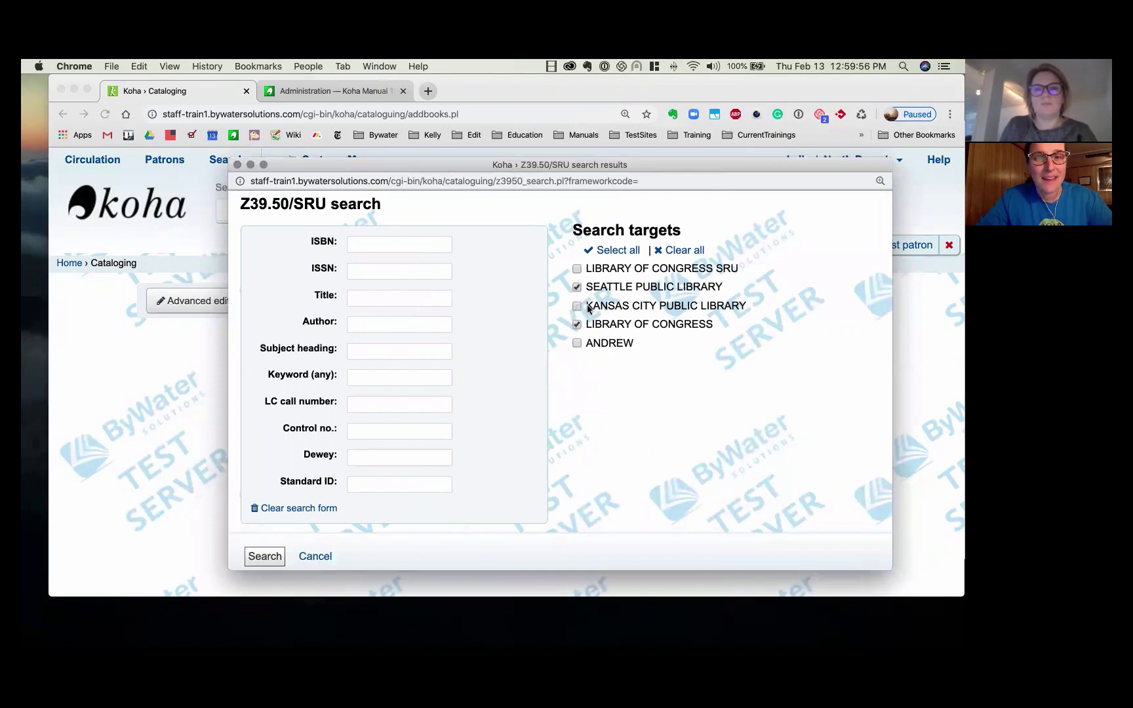
{"action": "left_click_drag", "start_coordinate": [590, 306], "coordinate": [772, 312]}
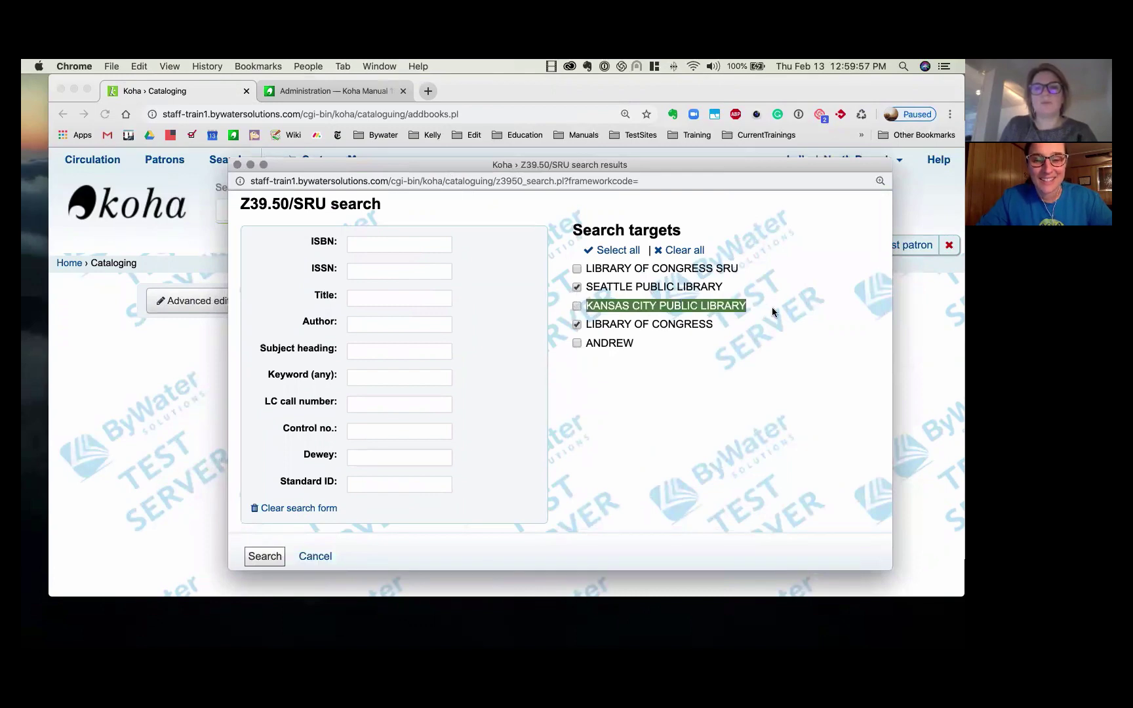
{"action": "left_click", "coordinate": [577, 307]}
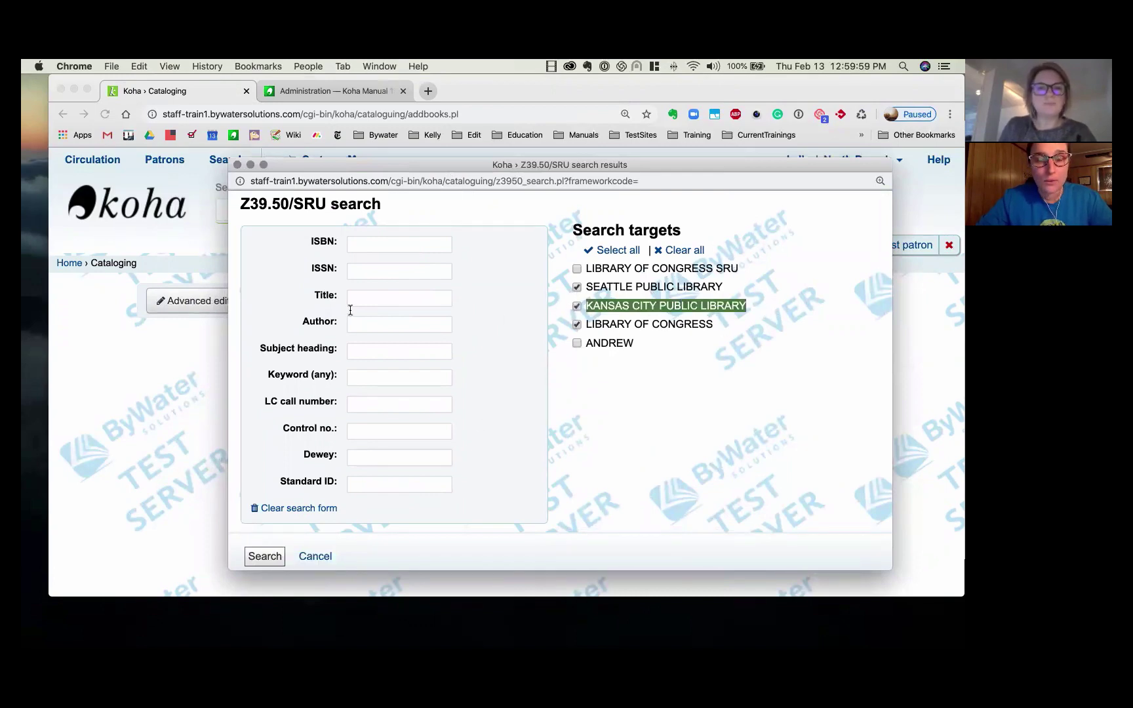
{"action": "left_click", "coordinate": [361, 242]}
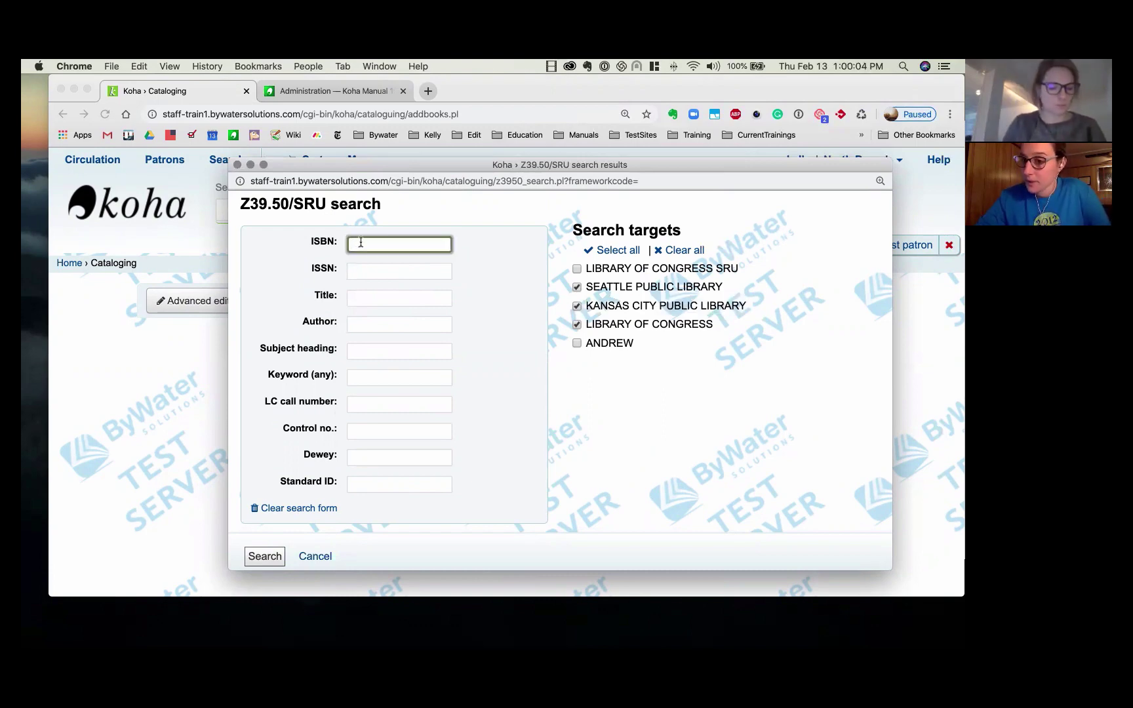
{"action": "type", "text": "978"}
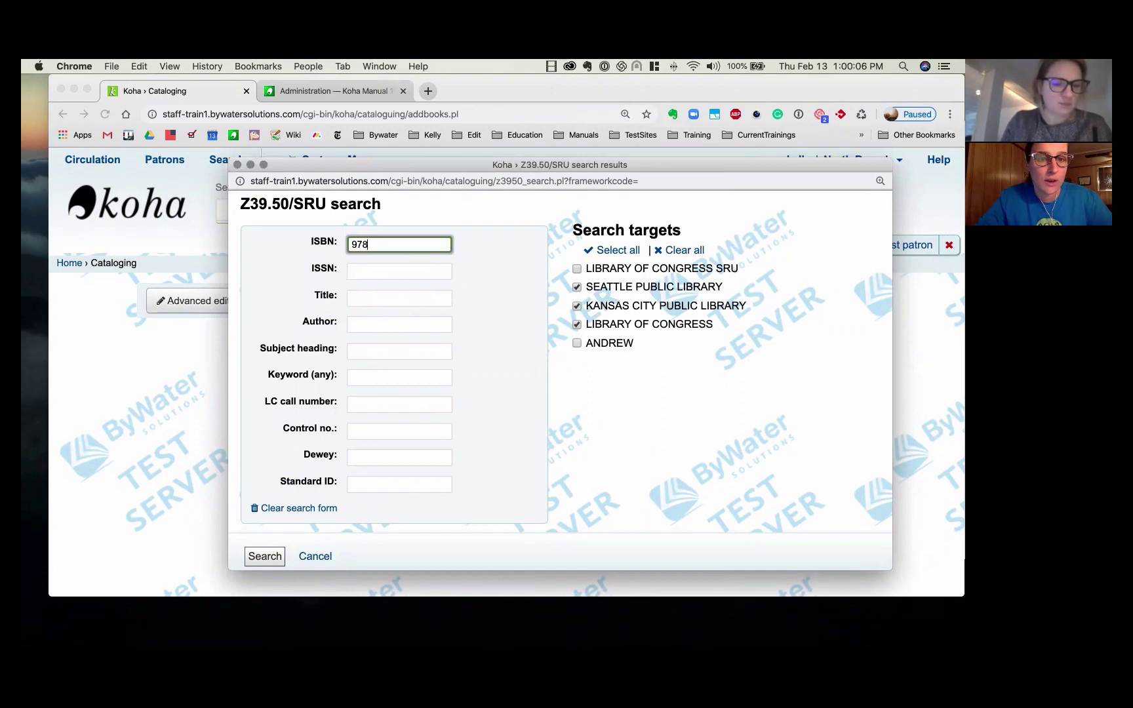
{"action": "type", "text": "150111"}
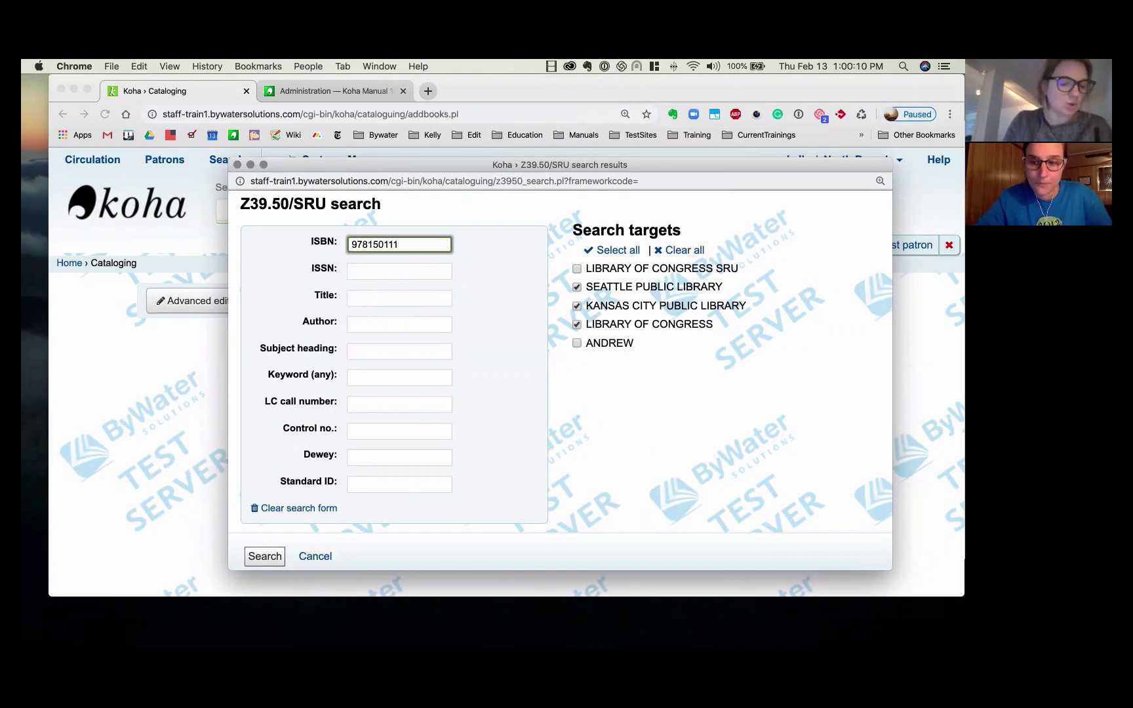
{"action": "type", "text": "7015"}
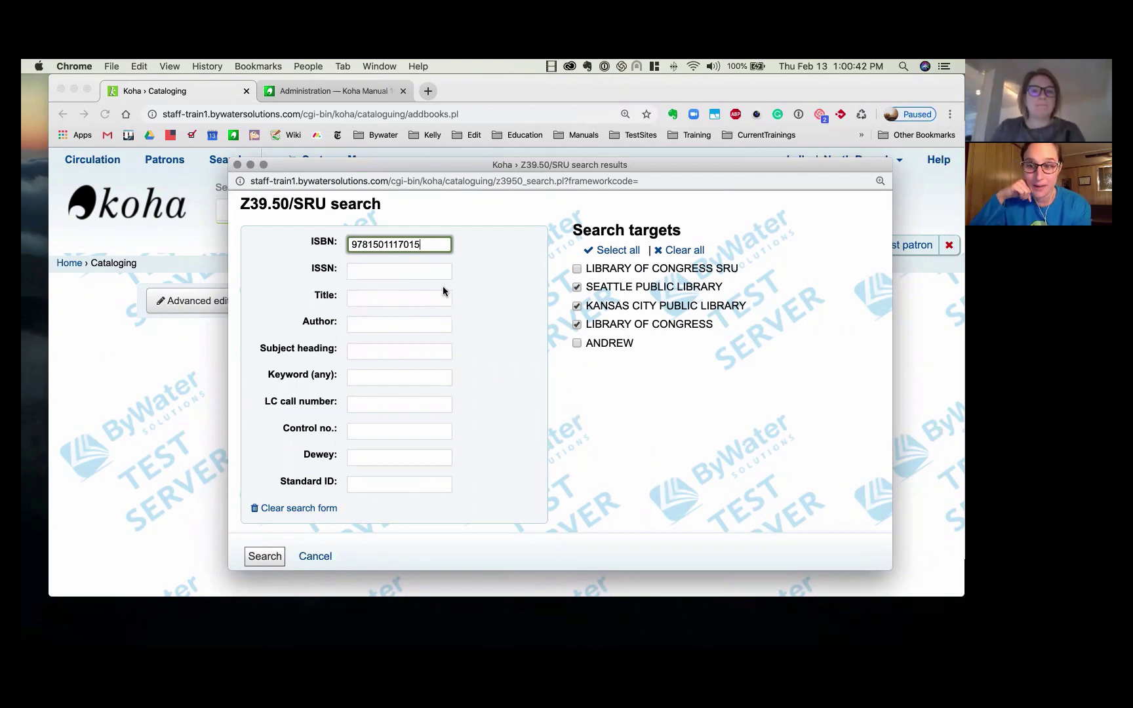
Run the ISBN search, inspect The house of the spirits result, then try another search.
{"action": "left_click", "coordinate": [263, 555]}
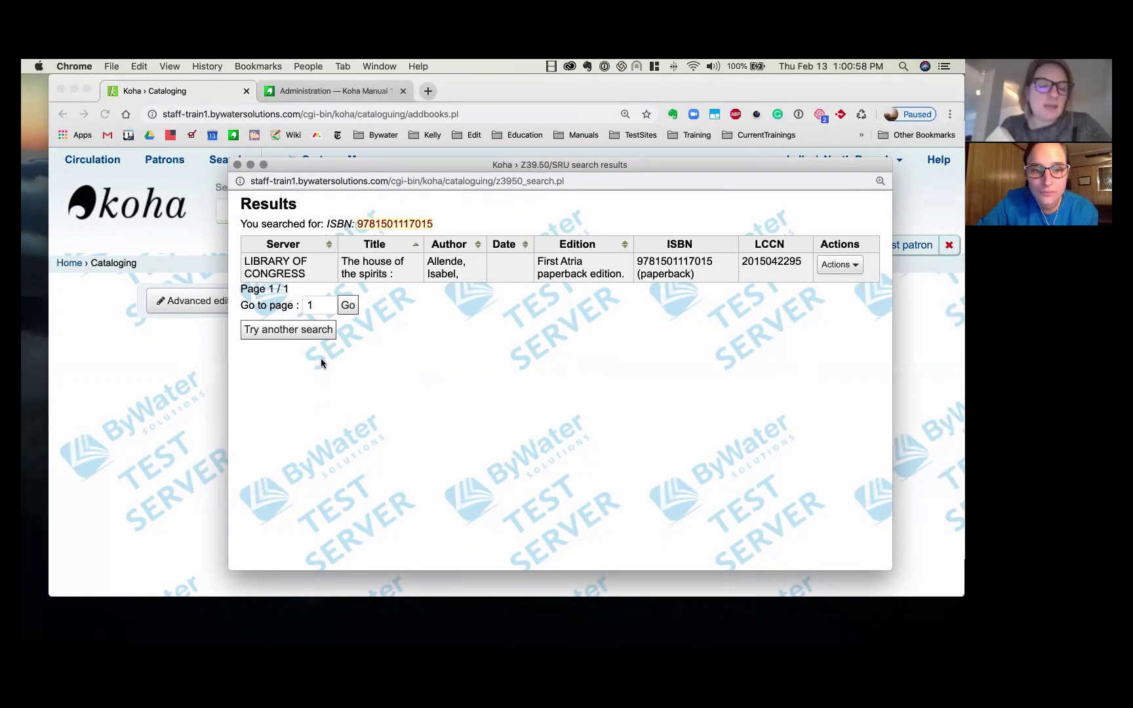
{"action": "left_click_drag", "start_coordinate": [386, 274], "coordinate": [340, 266]}
{"action": "left_click", "coordinate": [341, 266]}
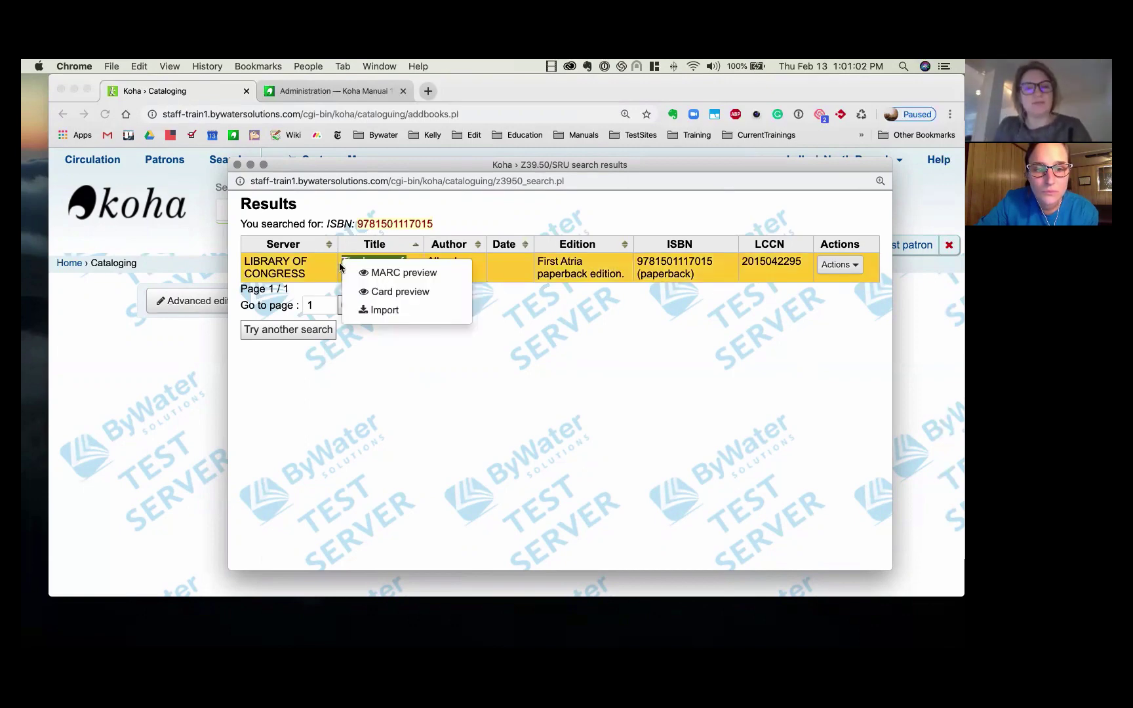
{"action": "left_click", "coordinate": [438, 406]}
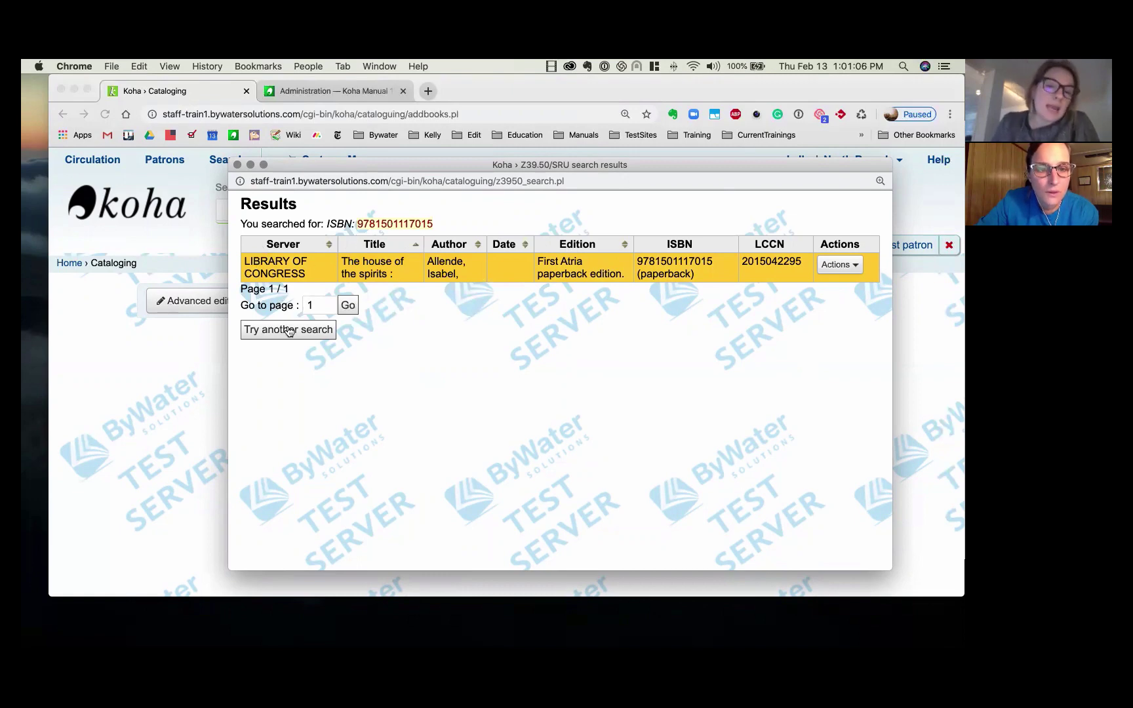
{"action": "left_click", "coordinate": [289, 331]}
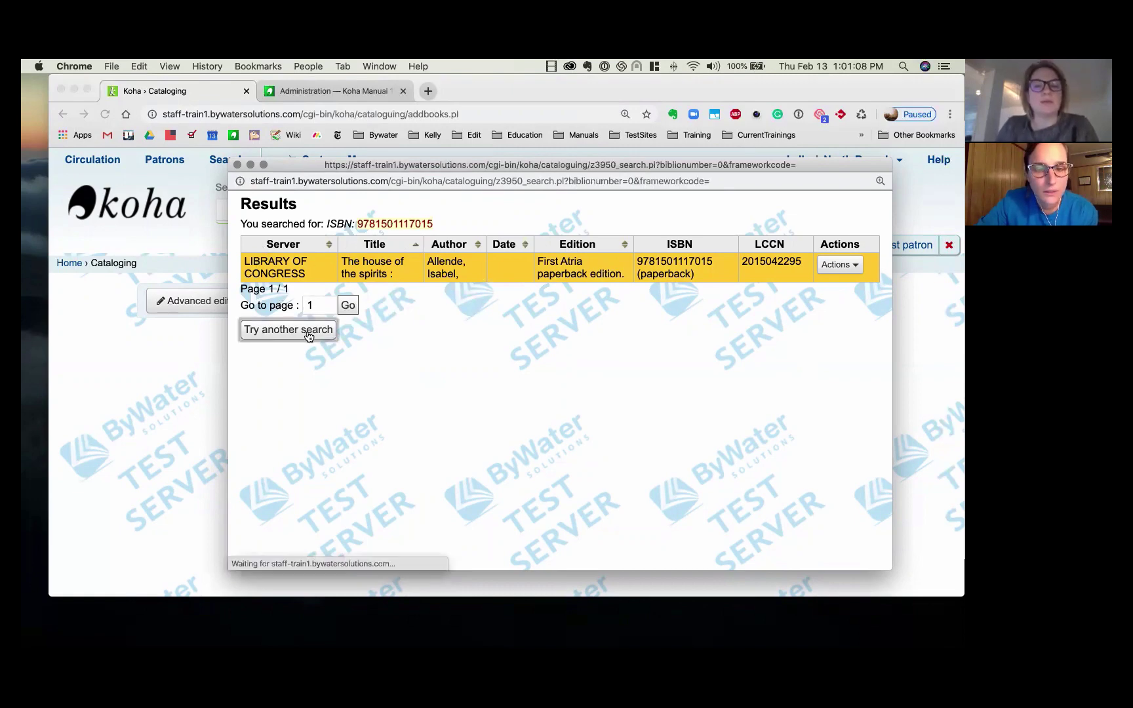
Run a Z39.50 search with title 'House of Spirti' and author 'Allende'.
{"action": "left_click", "coordinate": [369, 296]}
{"action": "type", "text": "Hou"}
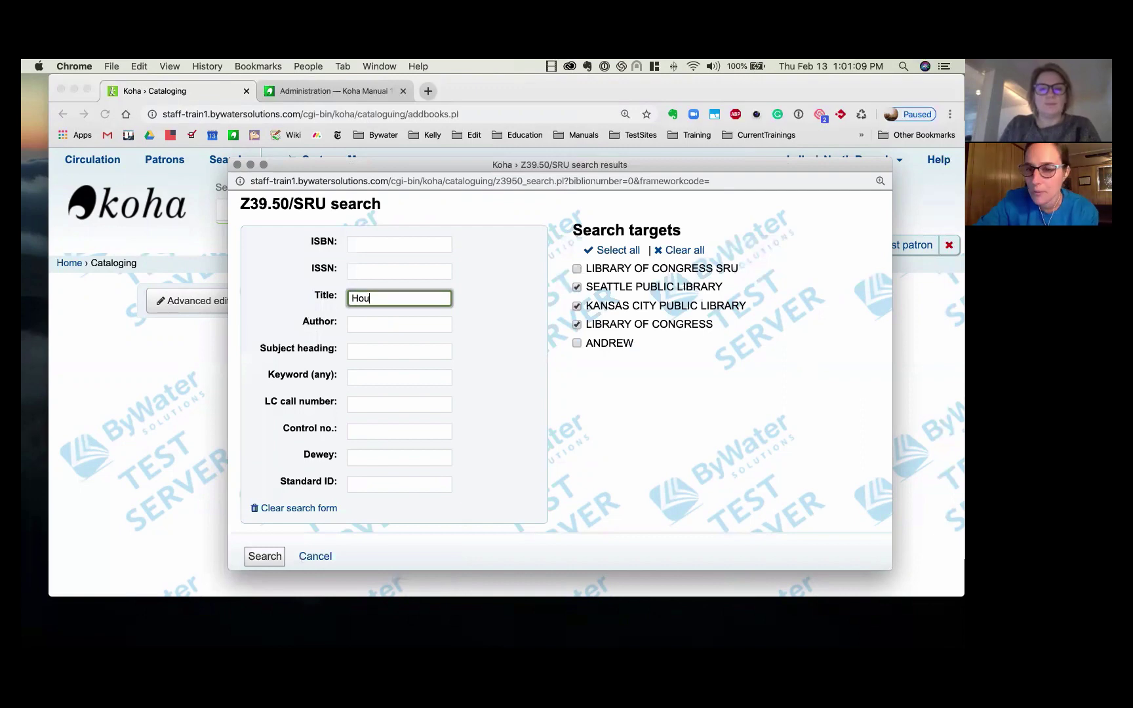
{"action": "type", "text": "se of Spirti"}
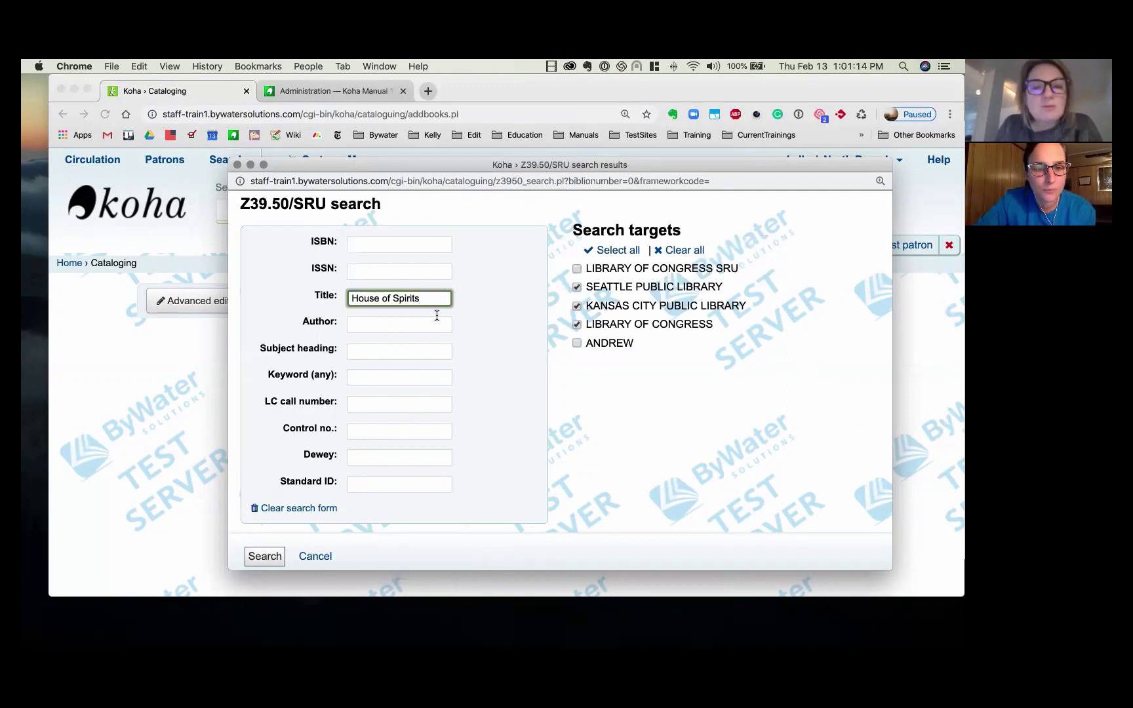
{"action": "left_click", "coordinate": [395, 325]}
{"action": "type", "text": "A"}
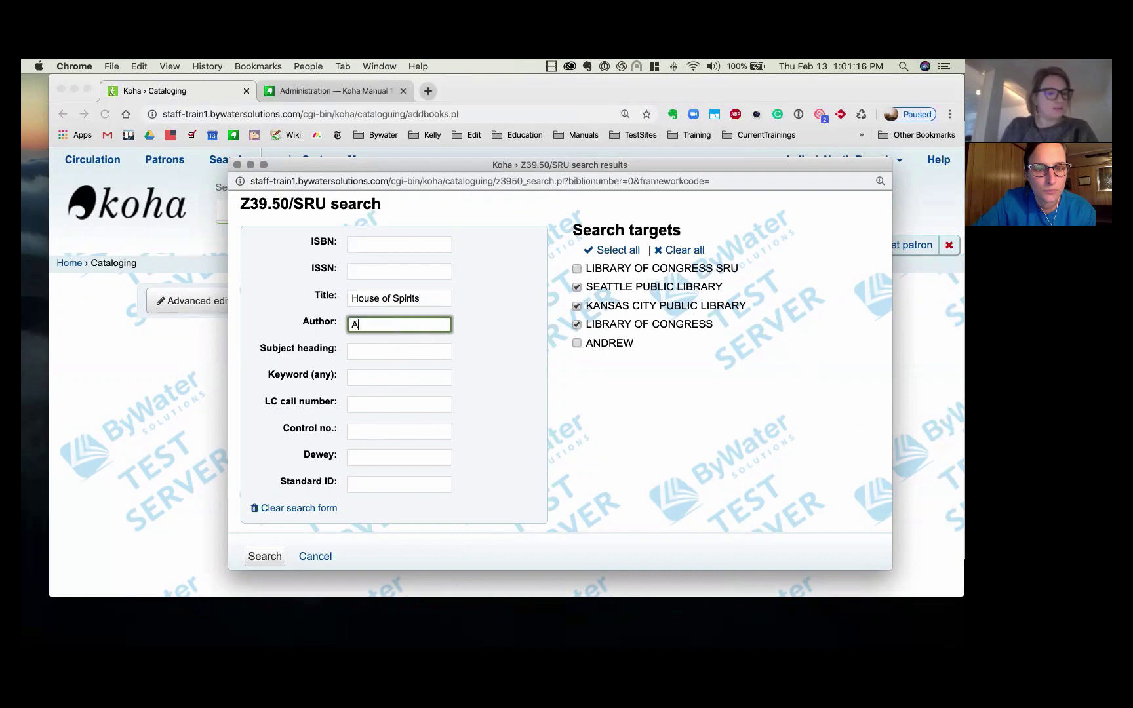
{"action": "type", "text": "llend"}
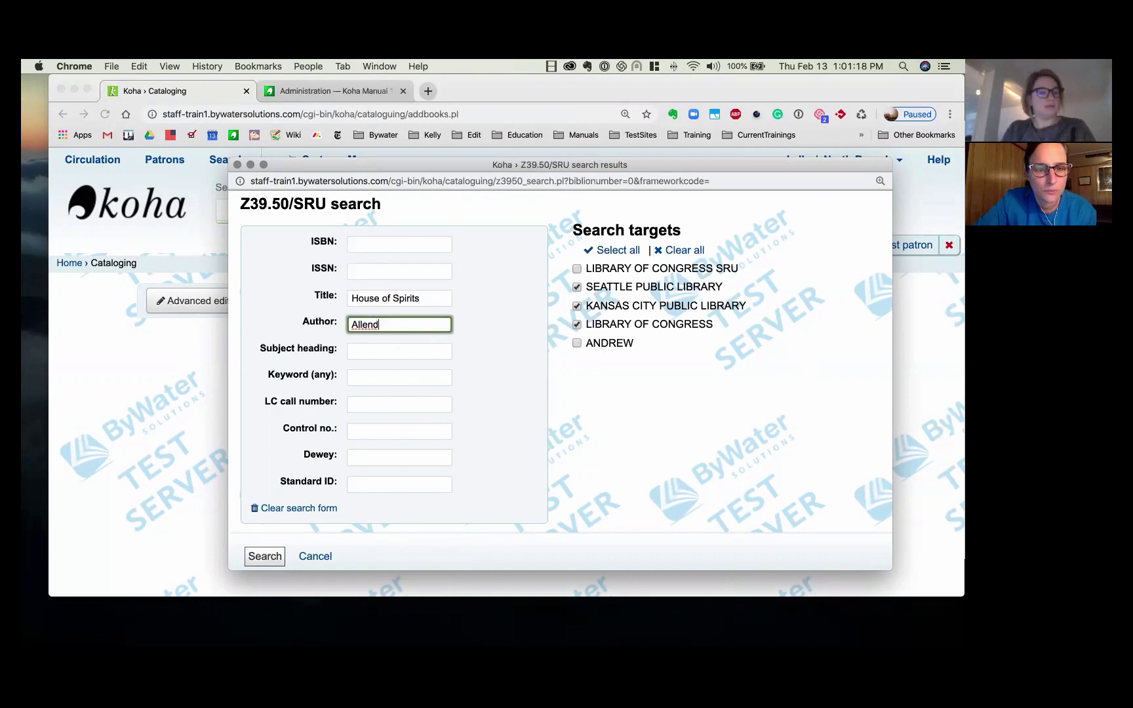
{"action": "type", "text": "e"}
{"action": "left_click", "coordinate": [275, 557]}
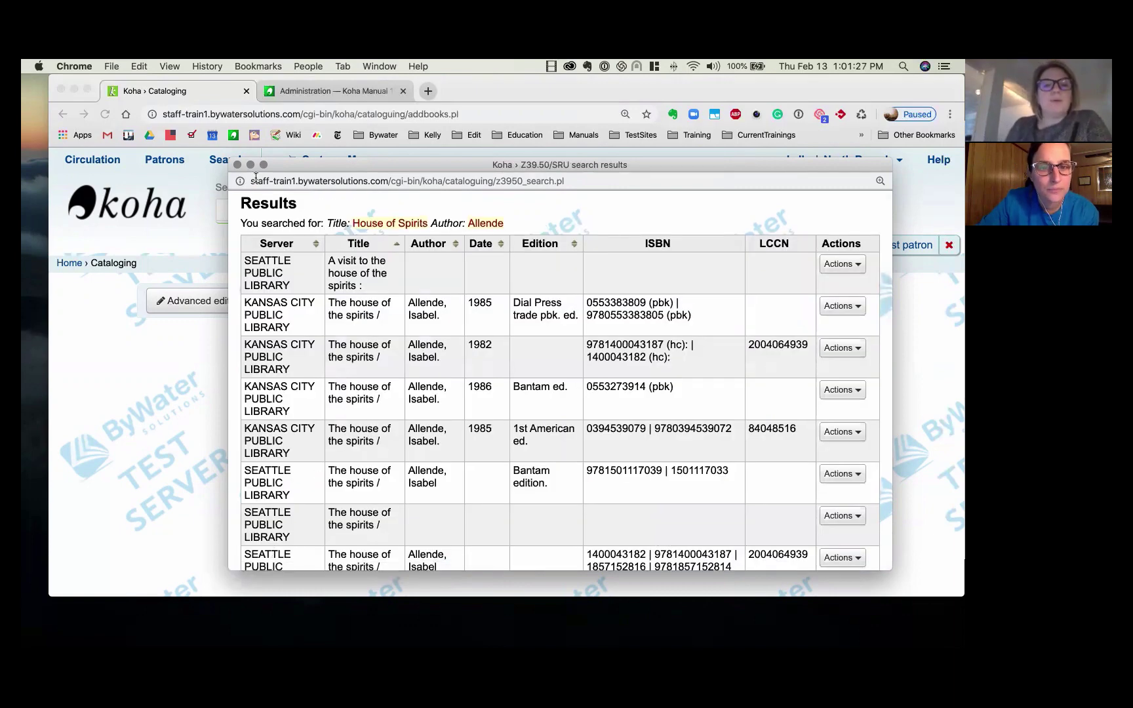
Move the results window up and open the Actions menu on the Kansas City 1985 1st American ed. record.
{"action": "left_click_drag", "start_coordinate": [300, 166], "coordinate": [277, 83]}
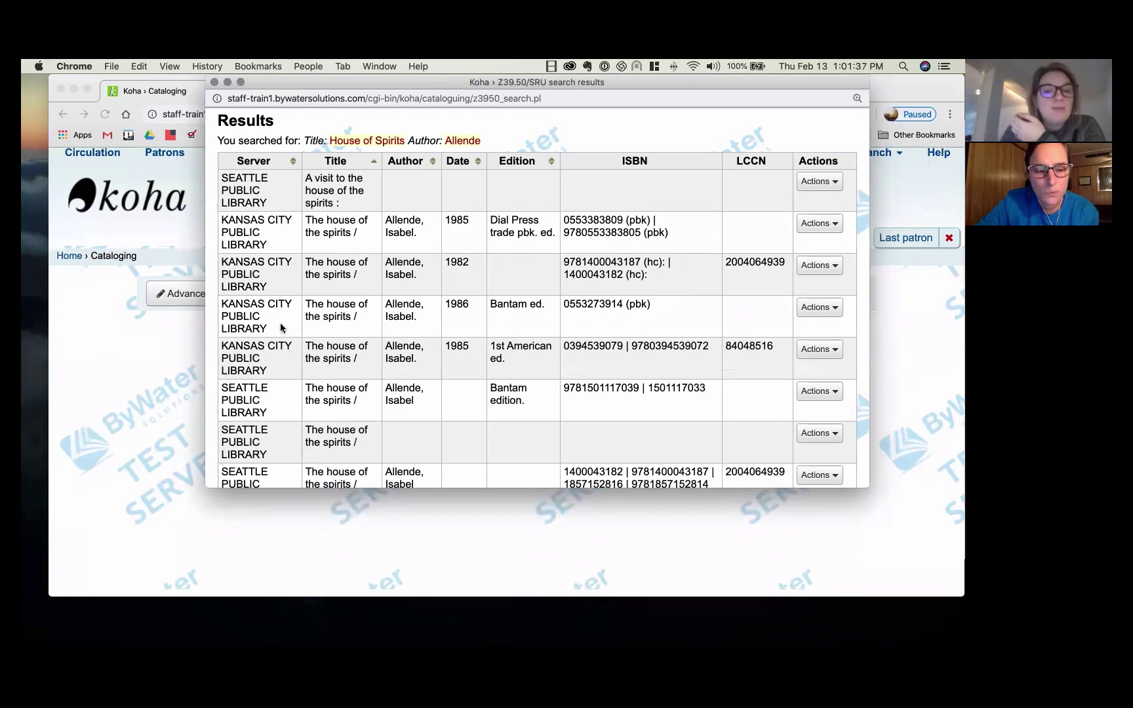
{"action": "scroll", "coordinate": [280, 327], "scroll_direction": "down", "scroll_amount": 5}
{"action": "scroll", "coordinate": [280, 324], "scroll_direction": "up", "scroll_amount": 5}
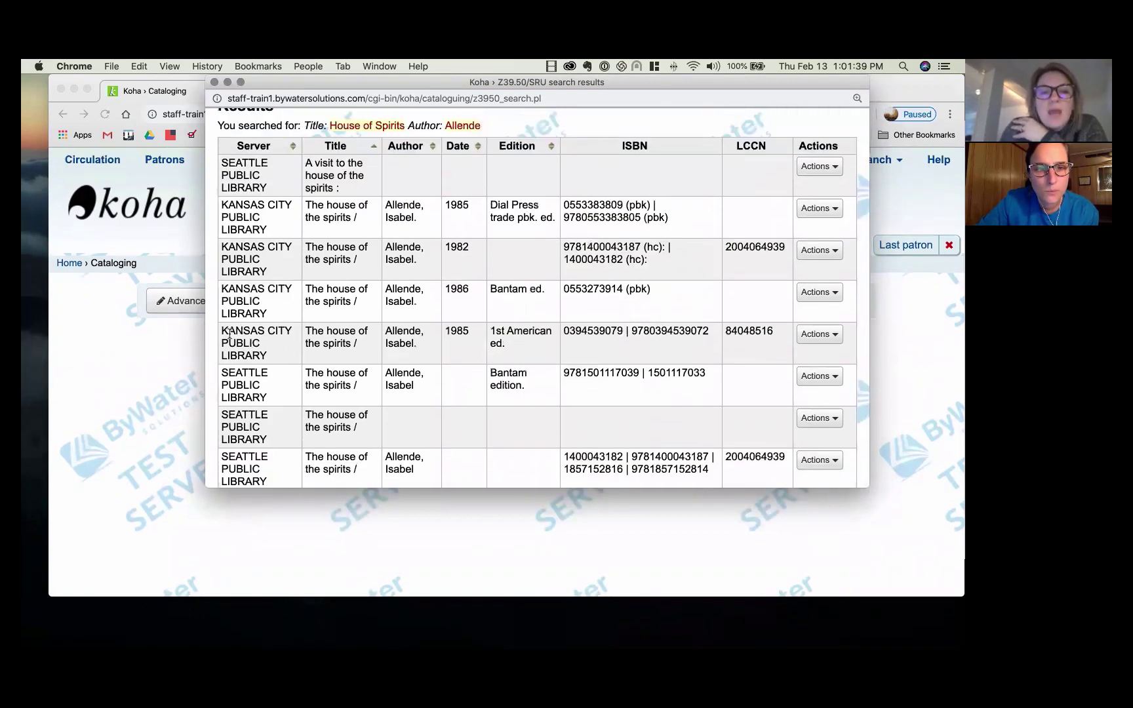
{"action": "left_click_drag", "start_coordinate": [222, 331], "coordinate": [292, 352]}
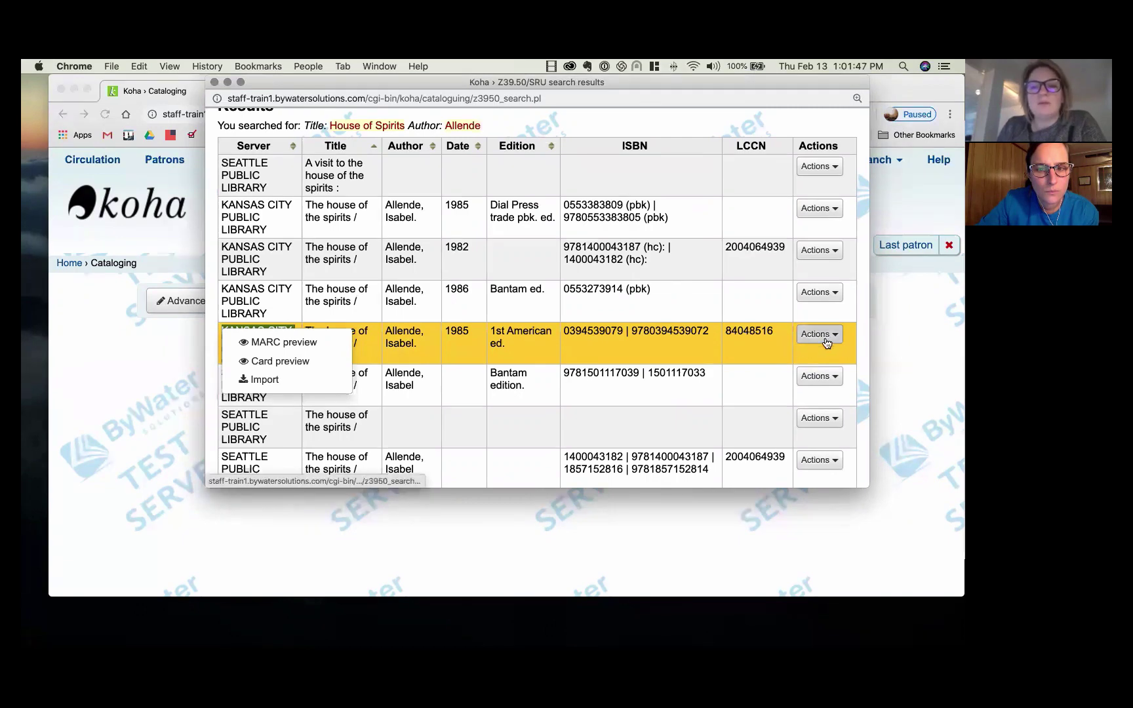
Preview the Kansas City 1985 record's MARC, noting the garbled Spanish title in field 240, then close it.
{"action": "left_click", "coordinate": [285, 341]}
{"action": "scroll", "coordinate": [405, 395], "scroll_direction": "down", "scroll_amount": 10}
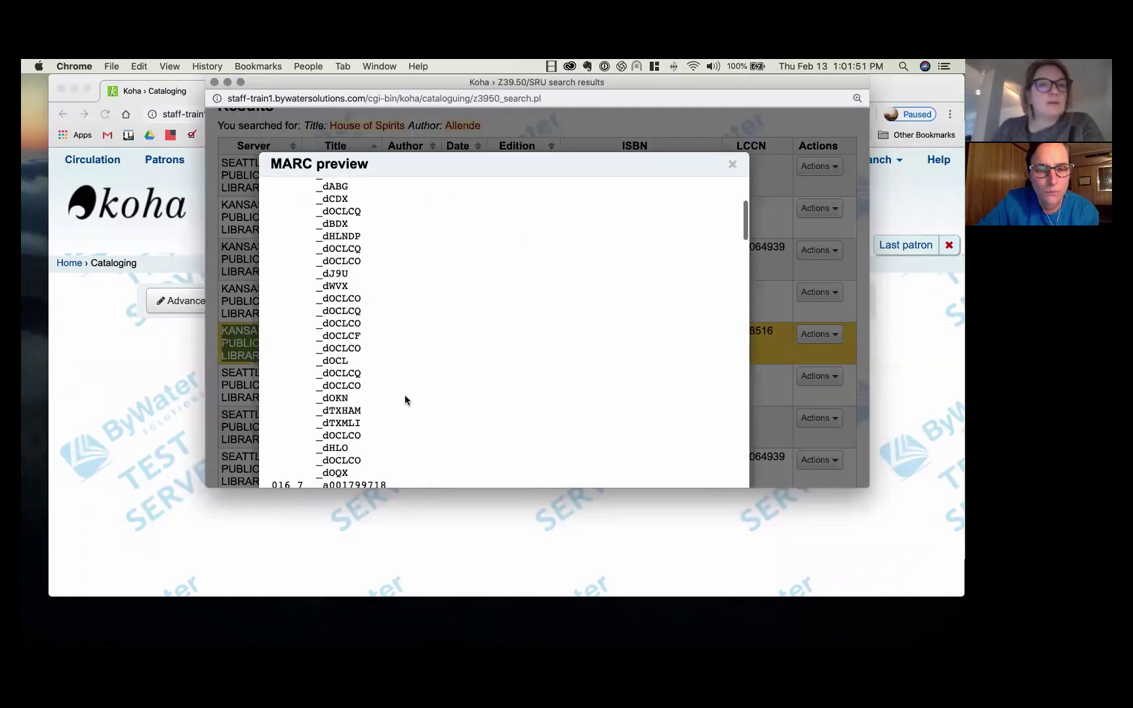
{"action": "scroll", "coordinate": [406, 395], "scroll_direction": "down", "scroll_amount": 15}
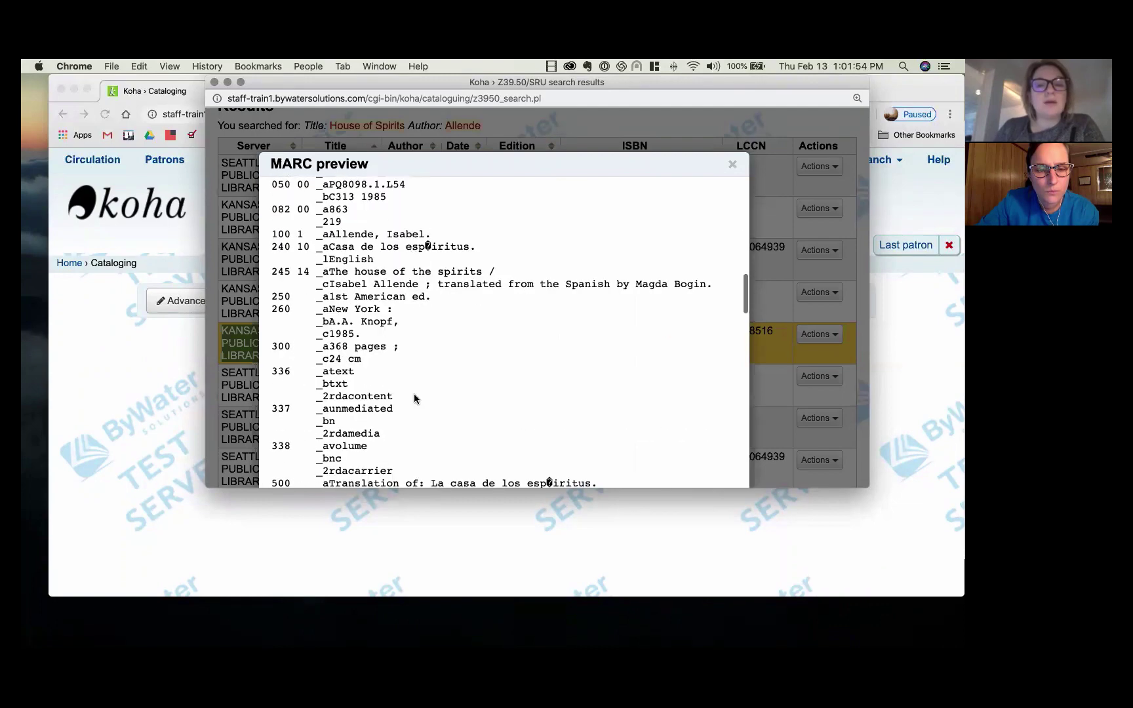
{"action": "left_click_drag", "start_coordinate": [330, 246], "coordinate": [476, 248]}
{"action": "scroll", "coordinate": [516, 387], "scroll_direction": "down", "scroll_amount": 3}
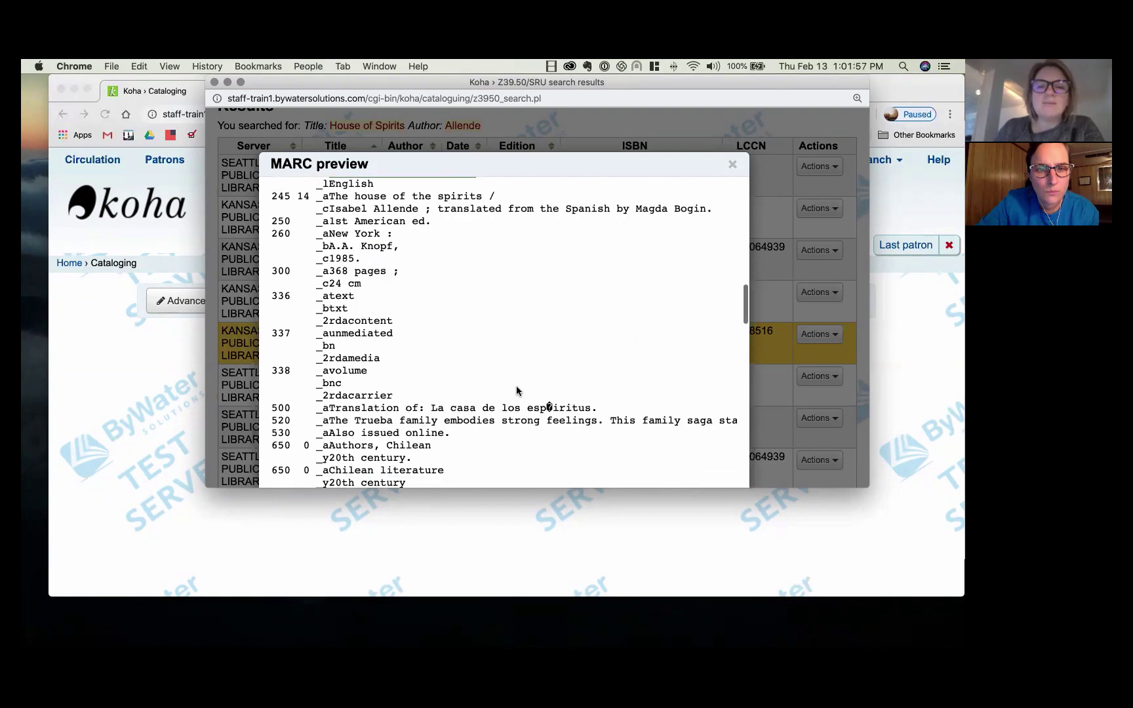
{"action": "scroll", "coordinate": [519, 392], "scroll_direction": "down", "scroll_amount": 5}
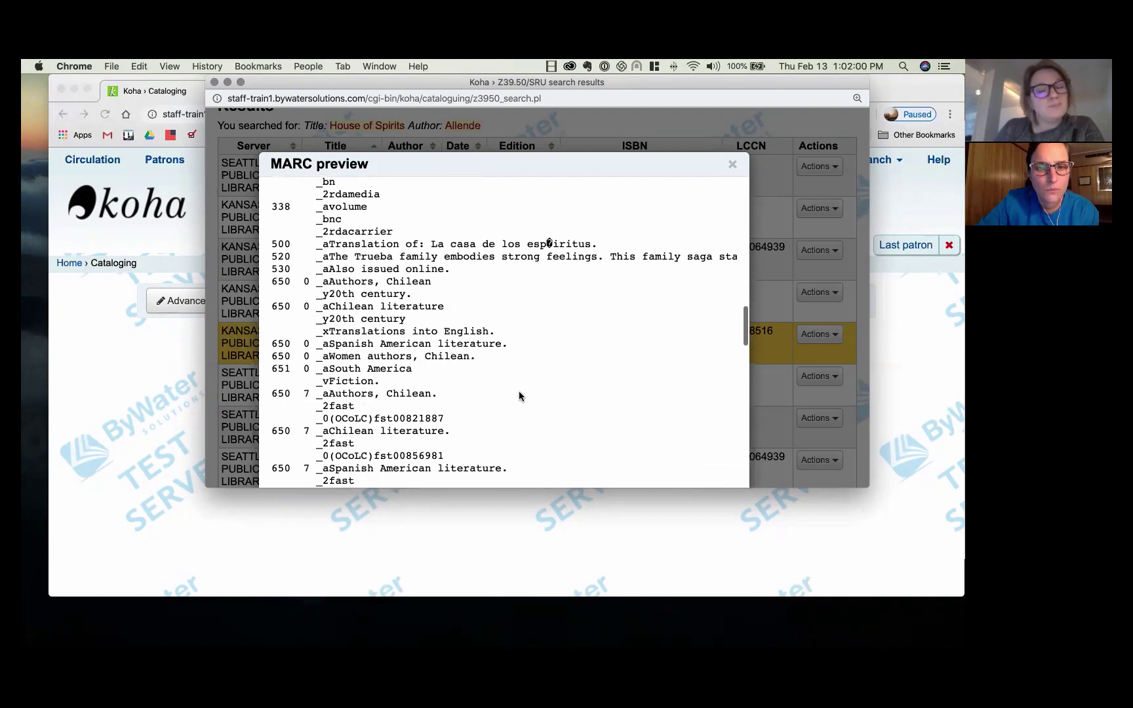
{"action": "scroll", "coordinate": [518, 396], "scroll_direction": "down", "scroll_amount": 12}
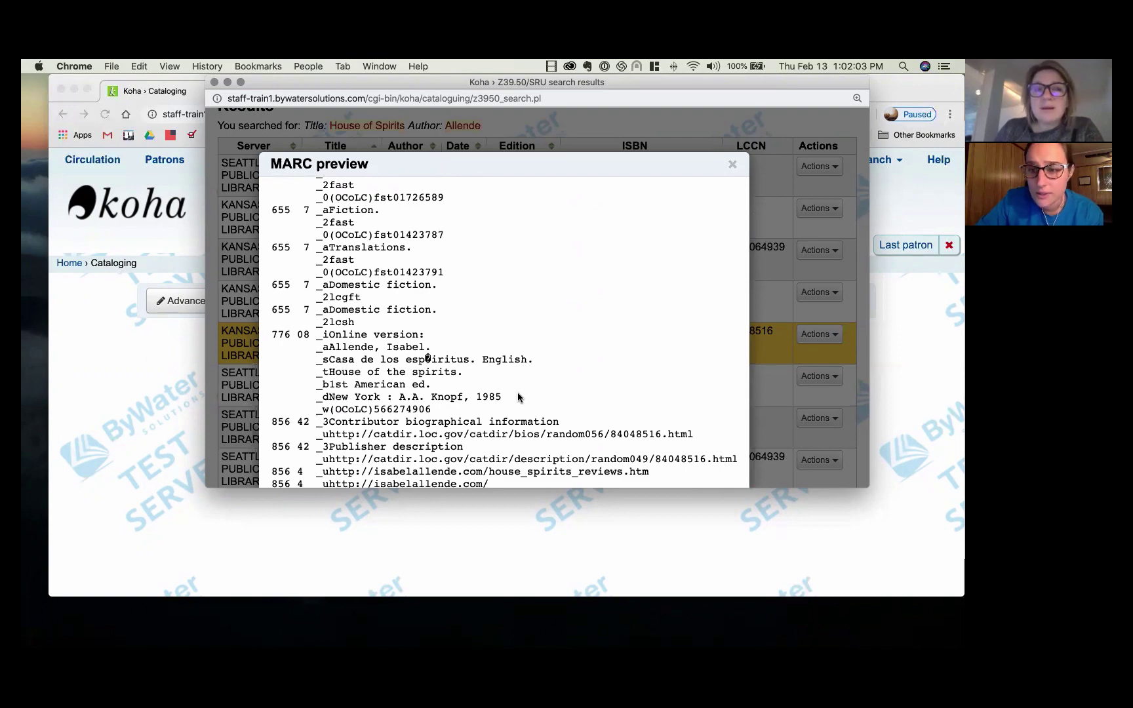
{"action": "scroll", "coordinate": [518, 397], "scroll_direction": "up", "scroll_amount": 15}
{"action": "left_click", "coordinate": [731, 164]}
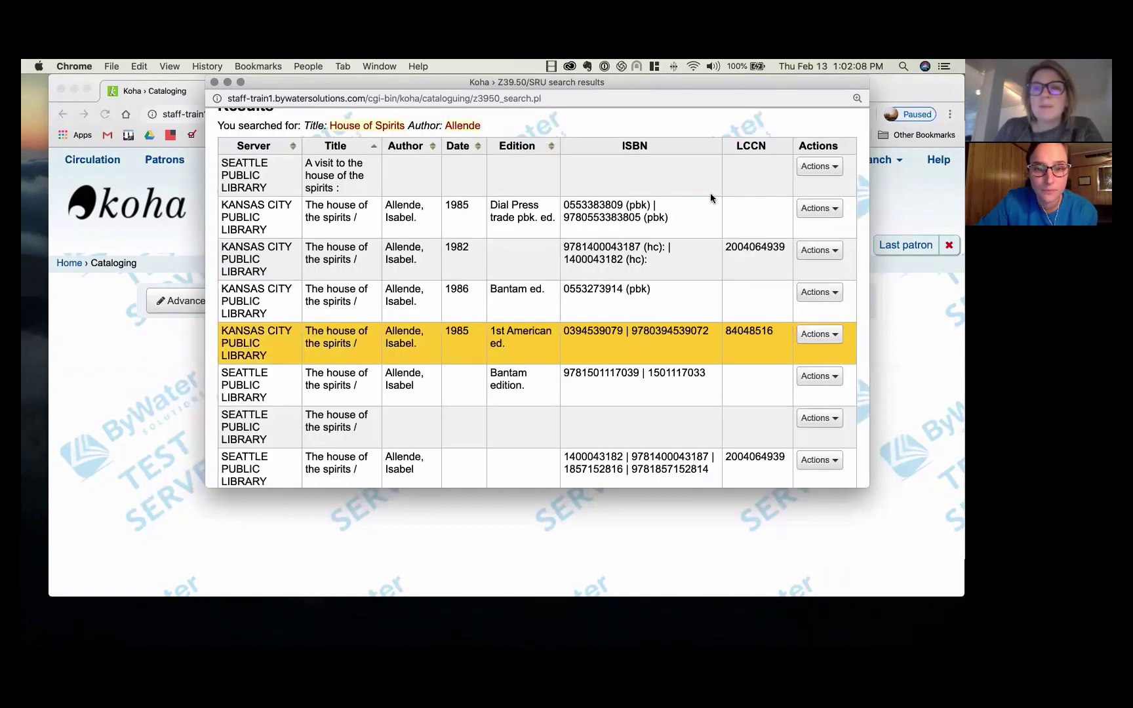
Go from the cataloging page to the Administration Z39.50/SRU servers list.
{"action": "left_click_drag", "start_coordinate": [274, 82], "coordinate": [274, 119]}
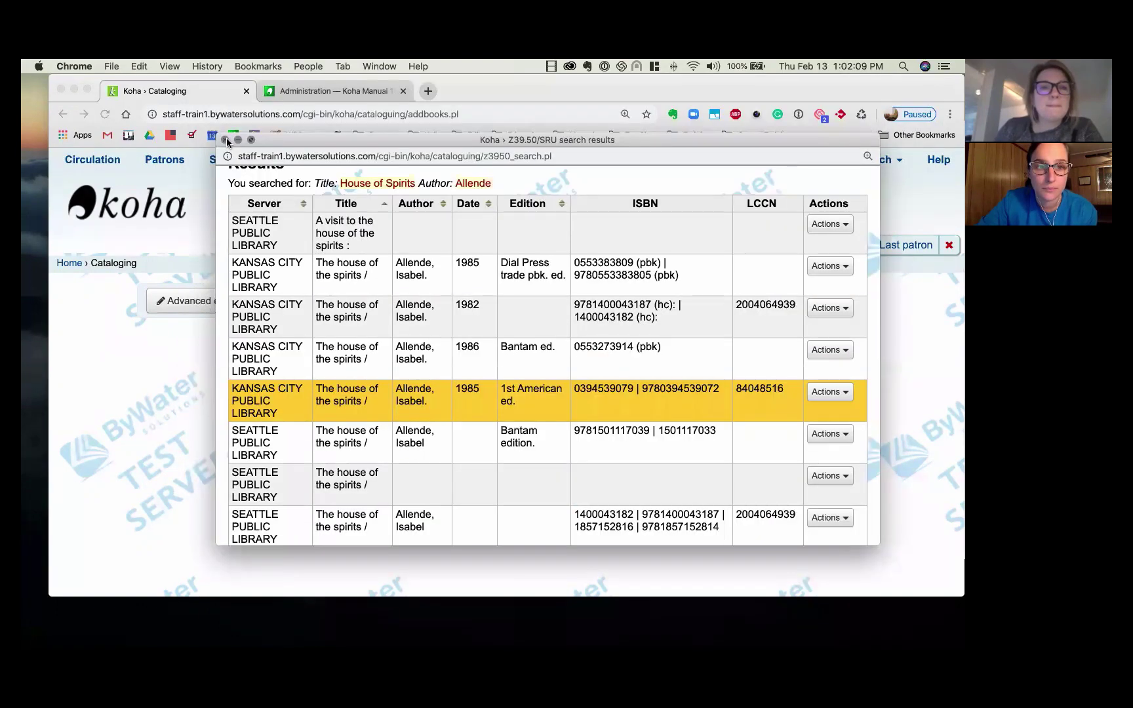
{"action": "left_click", "coordinate": [366, 172]}
{"action": "left_click", "coordinate": [360, 159]}
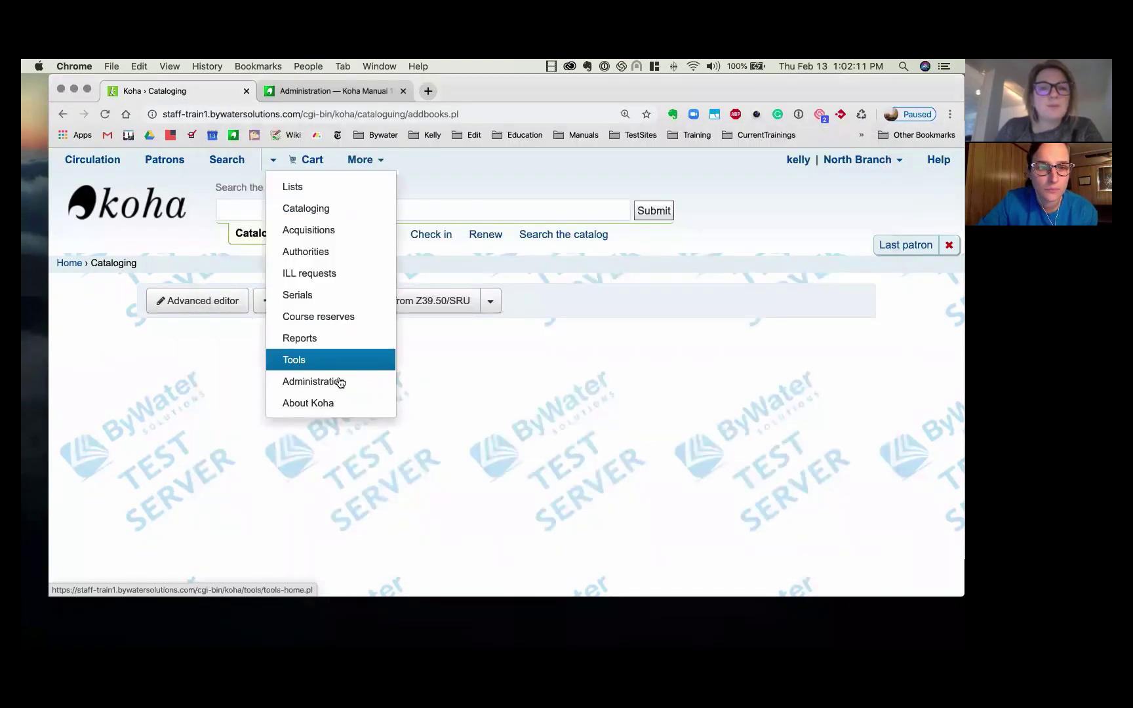
{"action": "left_click", "coordinate": [342, 380]}
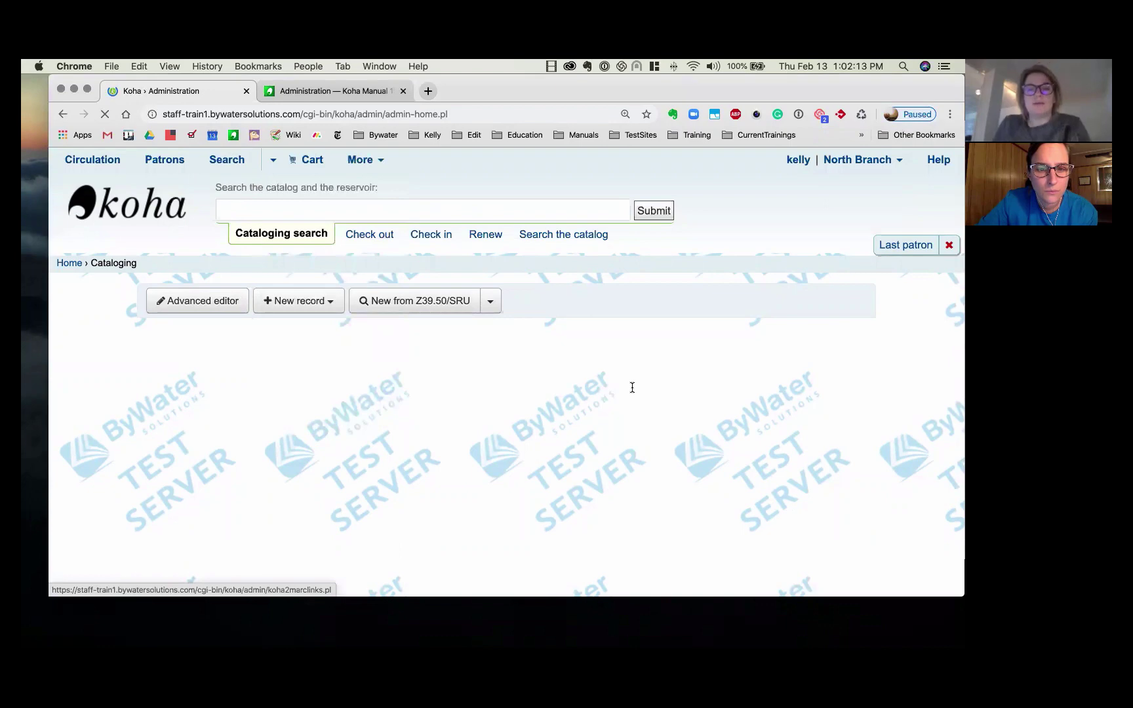
{"action": "scroll", "coordinate": [632, 394], "scroll_direction": "down", "scroll_amount": 15}
{"action": "scroll", "coordinate": [632, 394], "scroll_direction": "up", "scroll_amount": 1}
{"action": "left_click", "coordinate": [549, 237]}
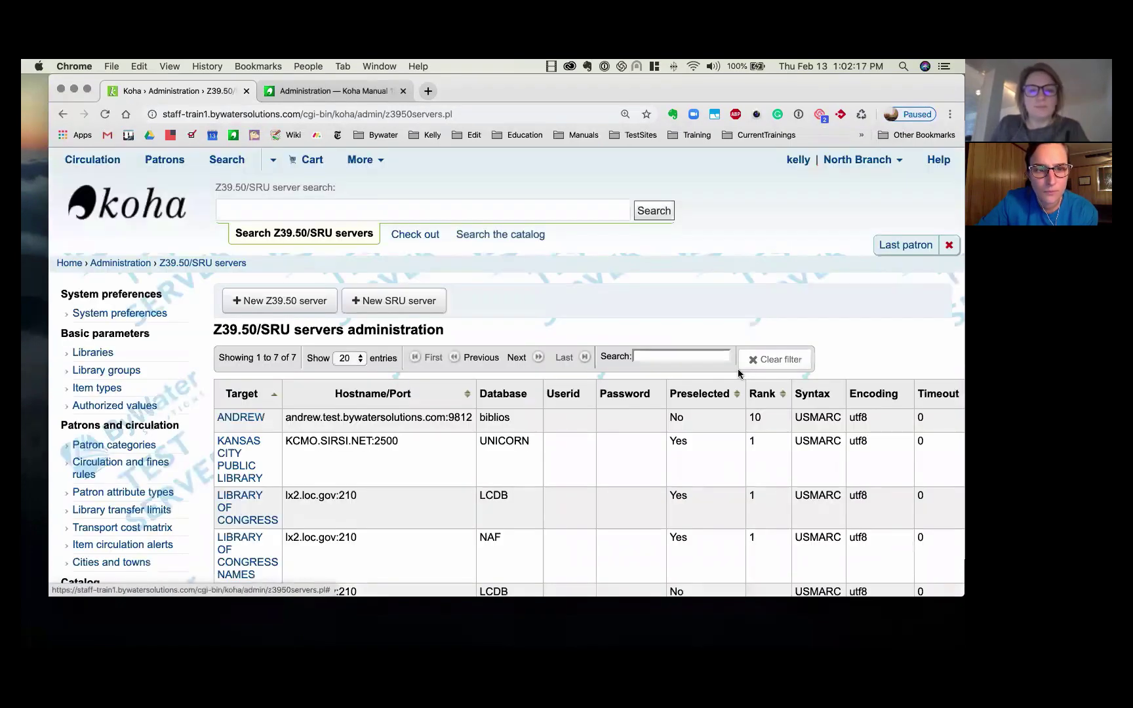
{"action": "scroll", "coordinate": [865, 433], "scroll_direction": "right", "scroll_amount": 4}
Edit the Kansas City Public Library server, changing encoding from utf8 to MARC-8, and save.
{"action": "left_click", "coordinate": [941, 444]}
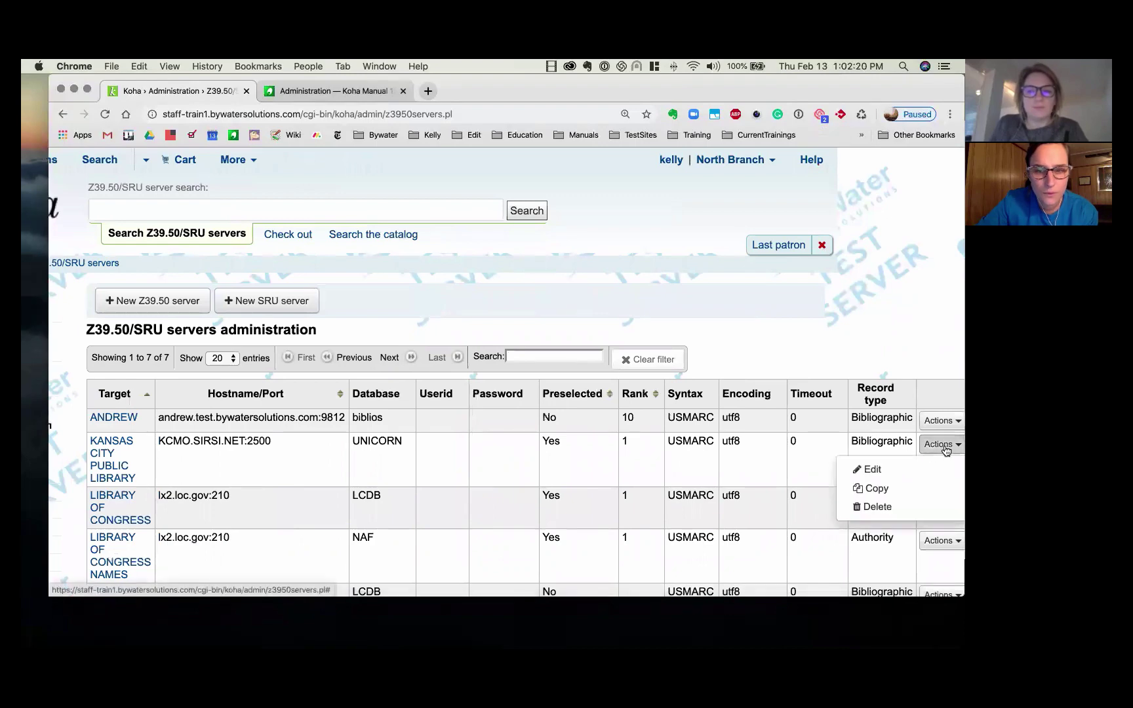
{"action": "left_click", "coordinate": [895, 468]}
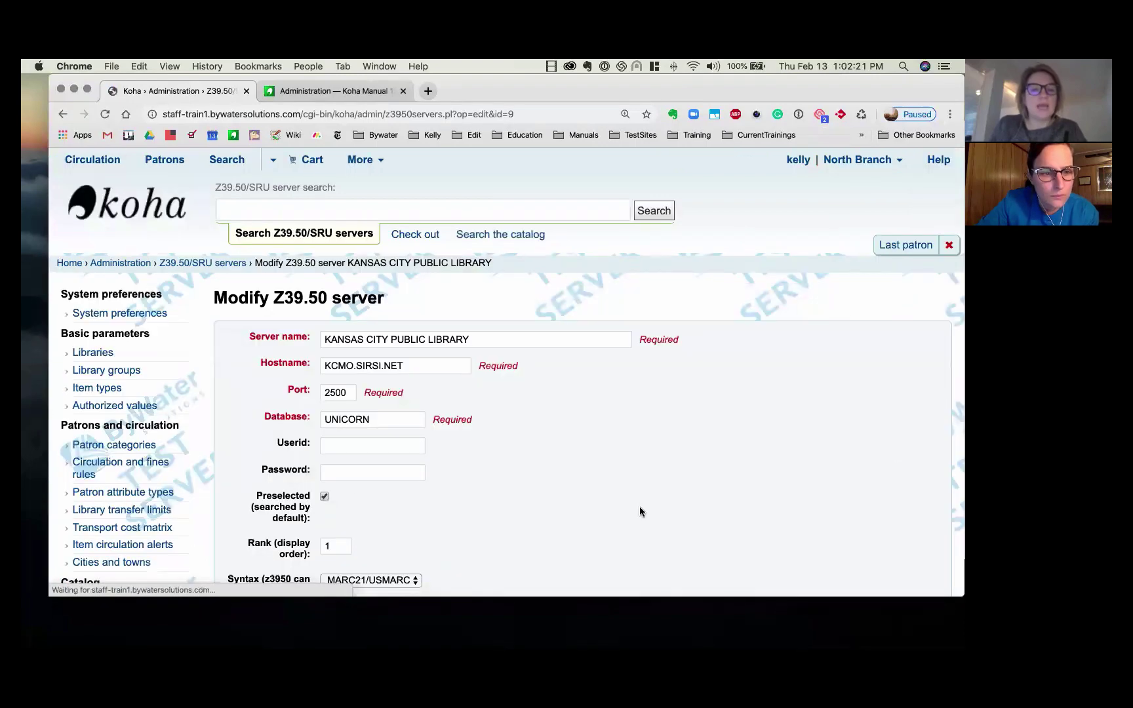
{"action": "scroll", "coordinate": [361, 484], "scroll_direction": "down", "scroll_amount": 6}
{"action": "left_click", "coordinate": [351, 453]}
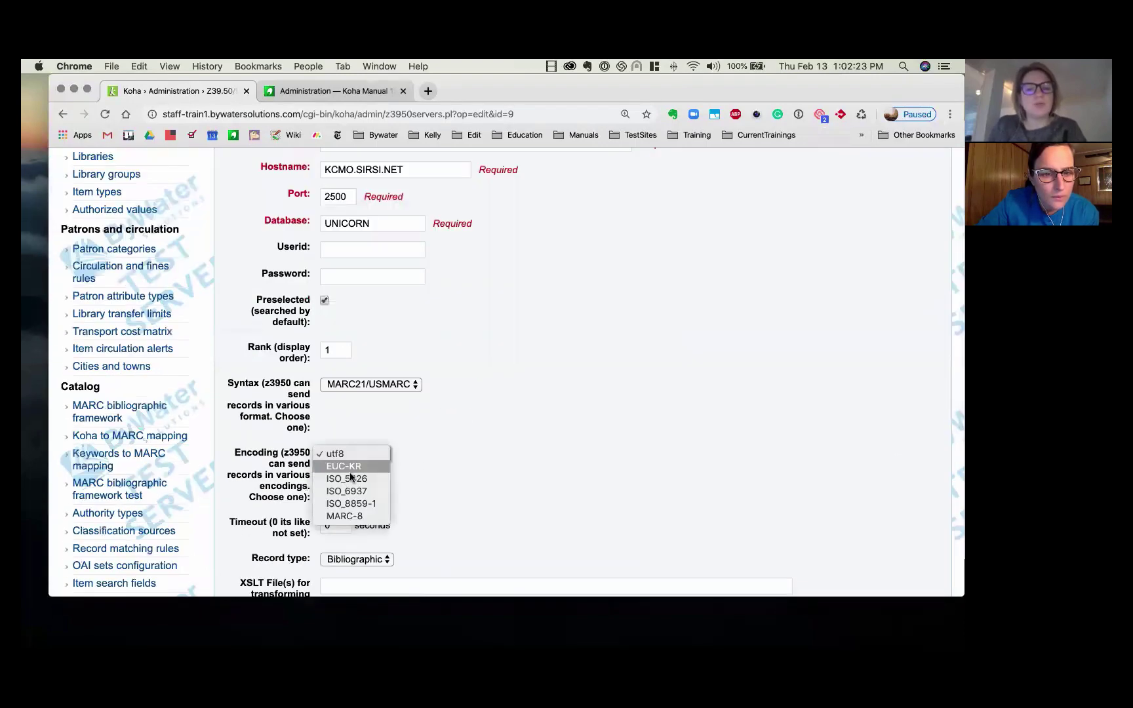
{"action": "left_click", "coordinate": [344, 516]}
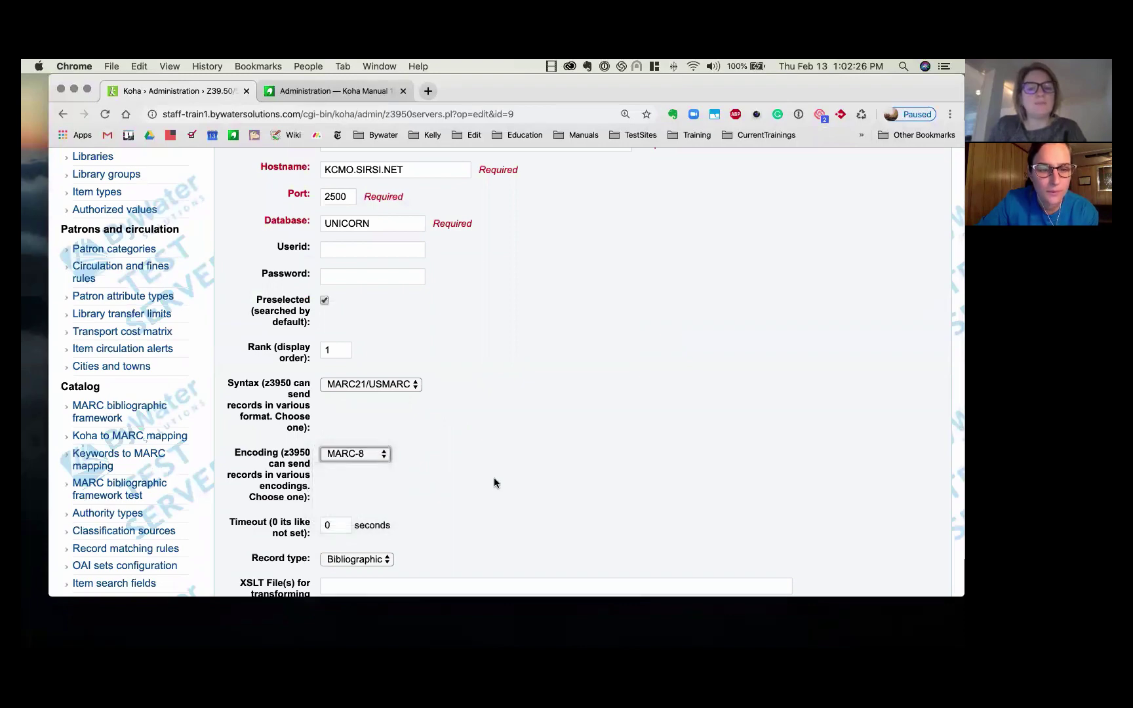
{"action": "scroll", "coordinate": [431, 483], "scroll_direction": "down", "scroll_amount": 7}
{"action": "left_click", "coordinate": [235, 418]}
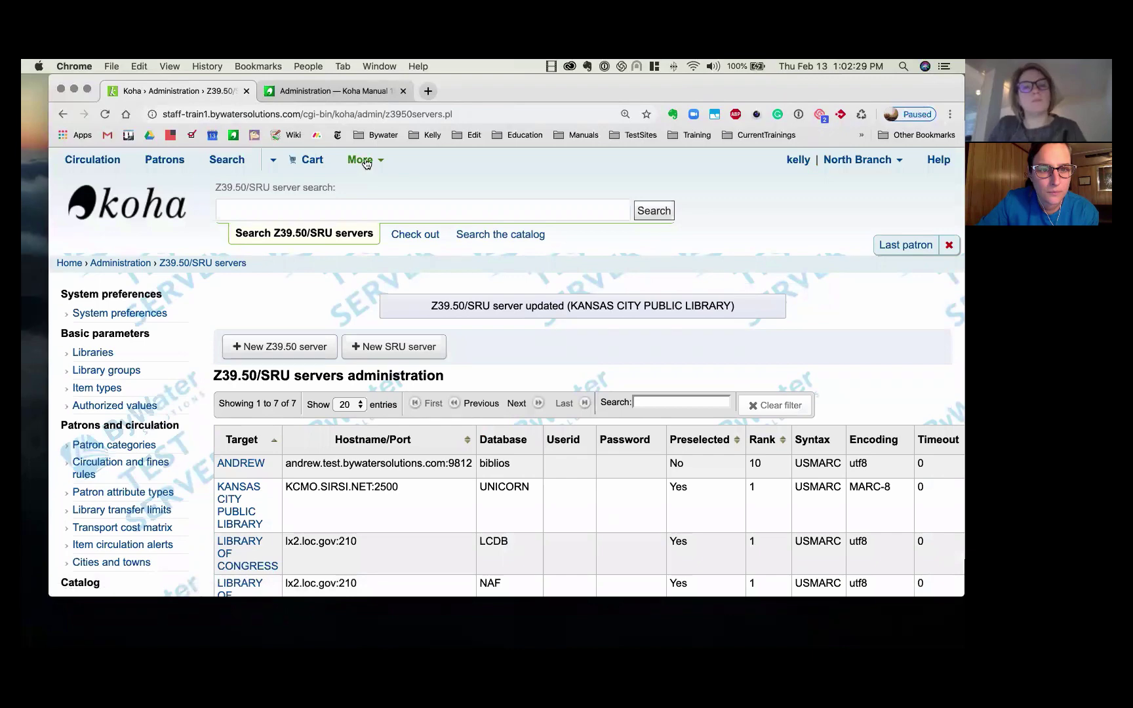
{"action": "left_click", "coordinate": [367, 161]}
Start a new Cataloging record from Z39.50/SRU and enlarge the search window.
{"action": "left_click", "coordinate": [357, 207]}
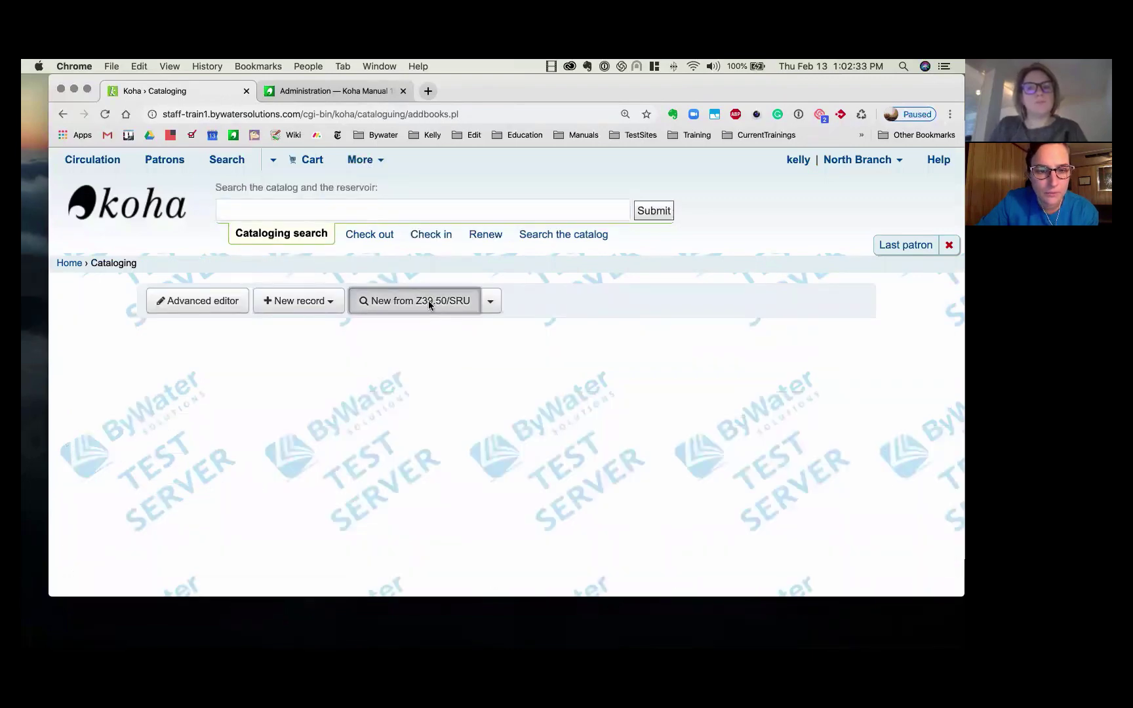
{"action": "left_click", "coordinate": [428, 300]}
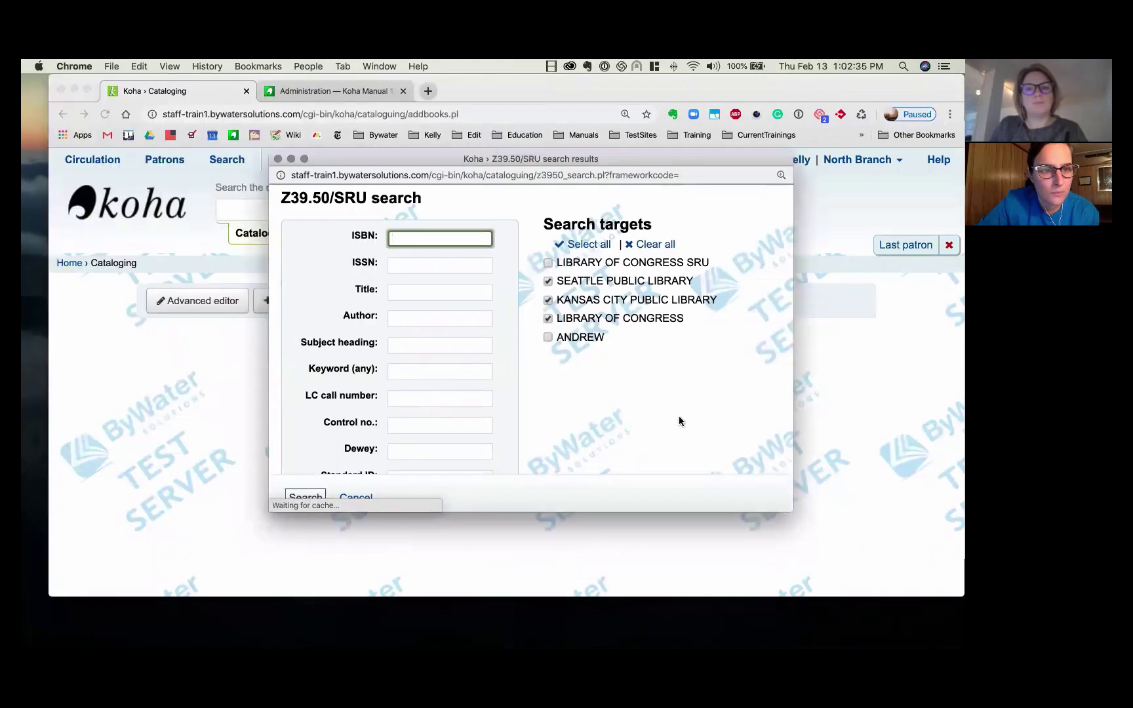
{"action": "left_click_drag", "start_coordinate": [793, 511], "coordinate": [903, 575]}
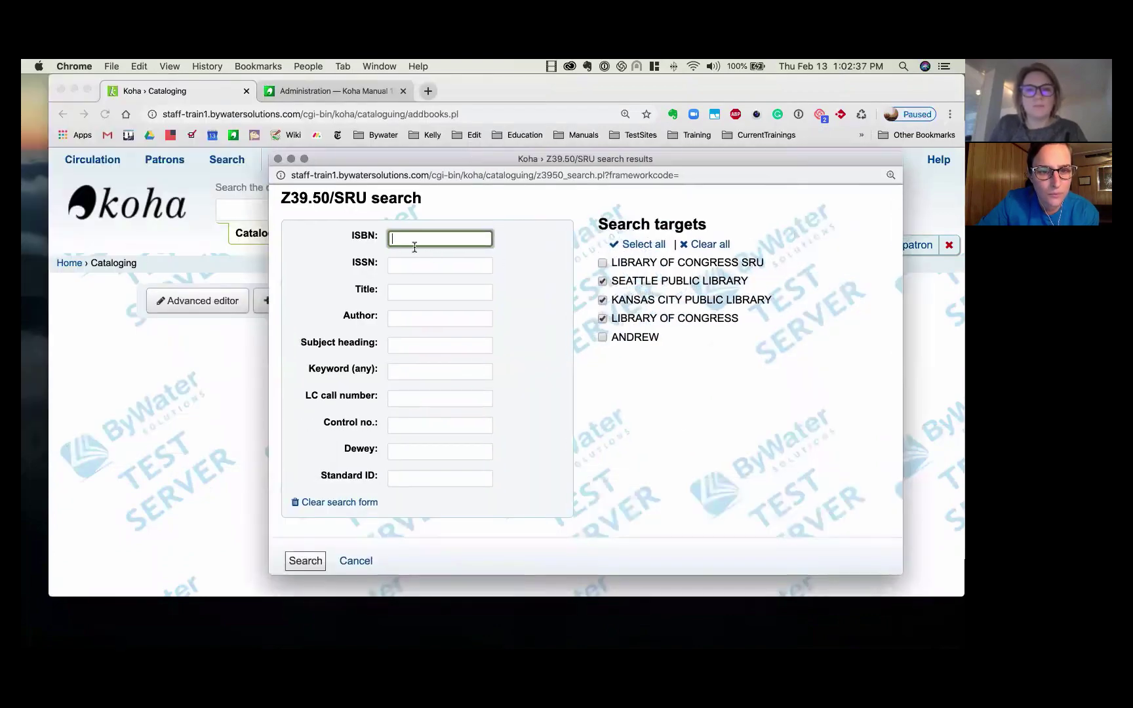
Search the targets for title 'House of Spirits' and author 'Allend'.
{"action": "left_click", "coordinate": [396, 293]}
{"action": "type", "text": "House of "}
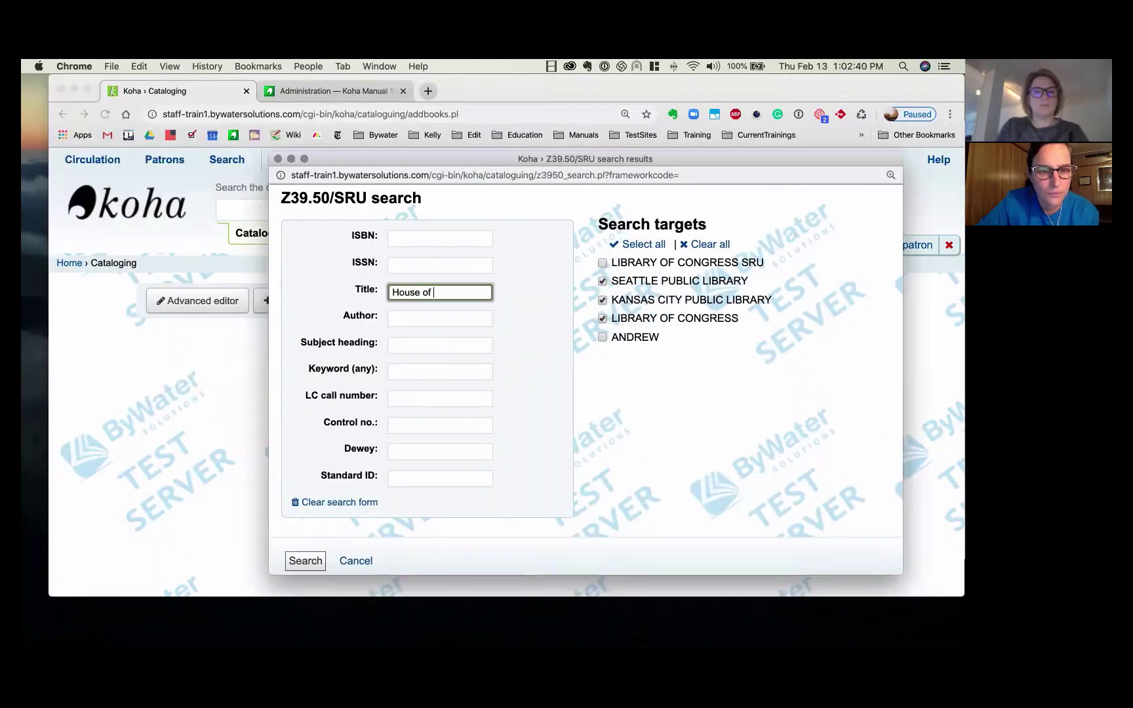
{"action": "type", "text": "Spirits"}
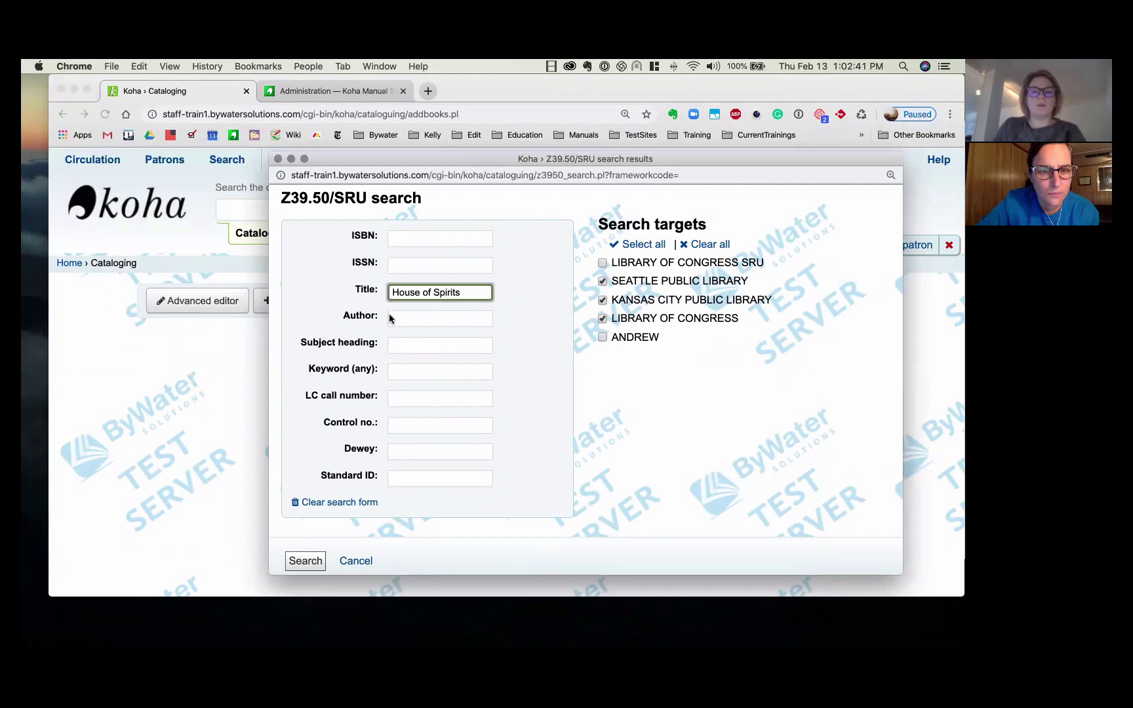
{"action": "left_click", "coordinate": [419, 318]}
{"action": "type", "text": "Allende"}
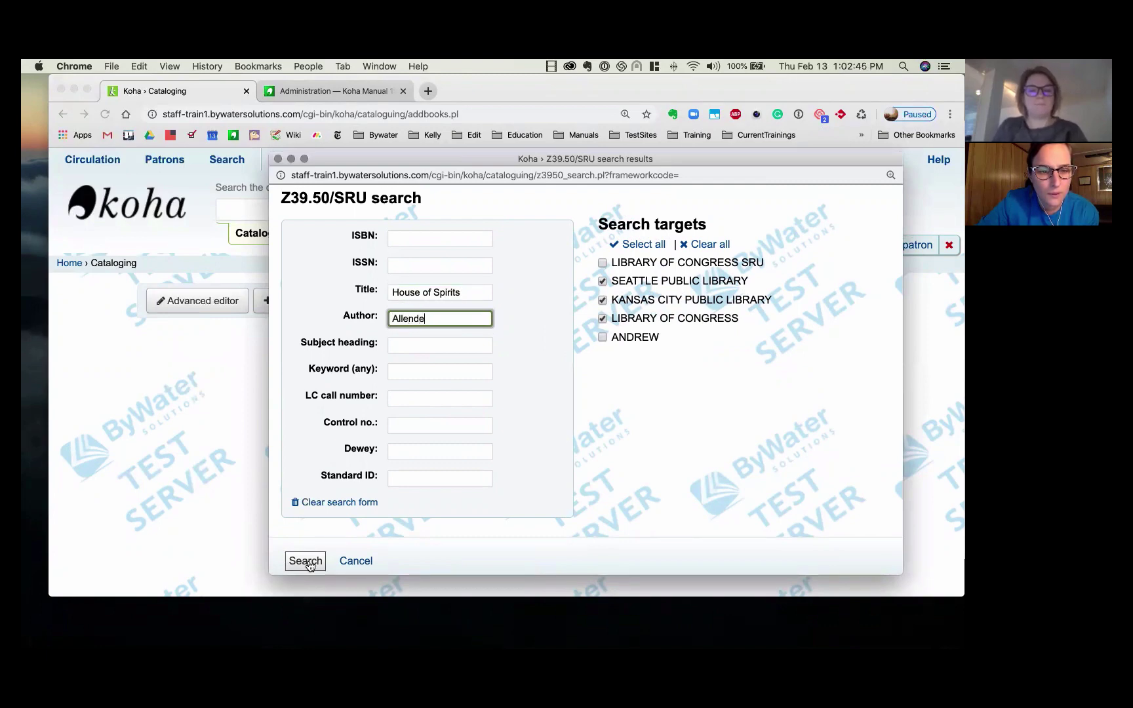
{"action": "left_click", "coordinate": [307, 562]}
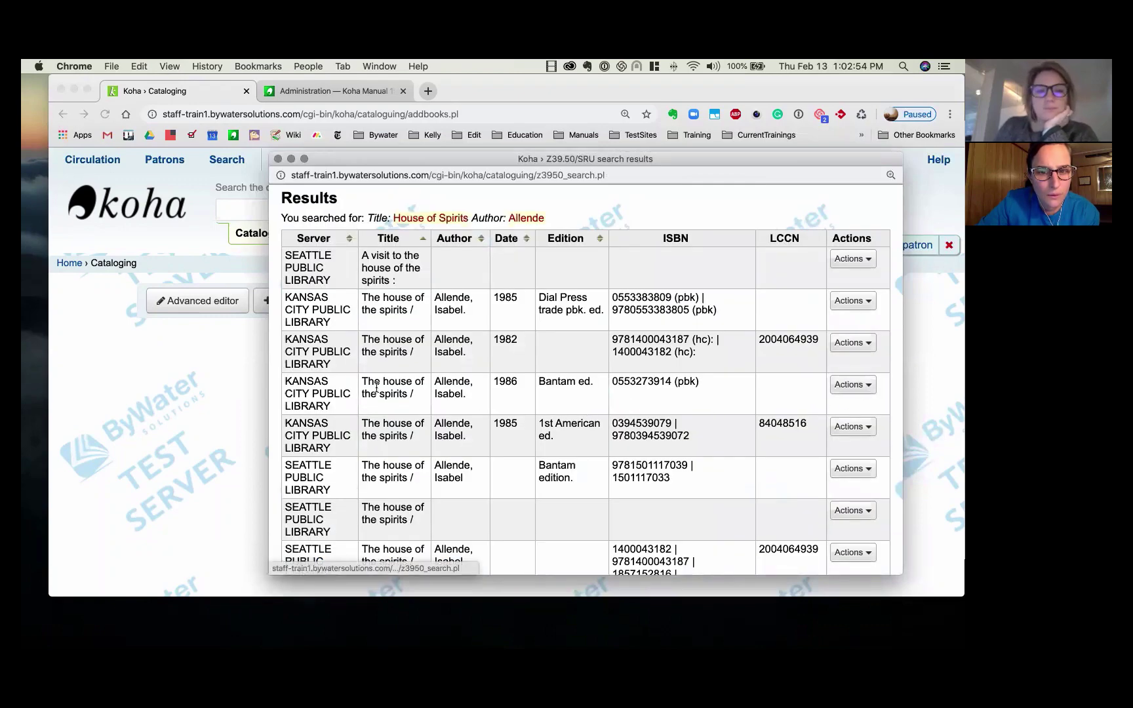
Preview the MARC data of the 1986 Bantam ed. result, then close it.
{"action": "left_click", "coordinate": [834, 387]}
{"action": "left_click", "coordinate": [815, 411]}
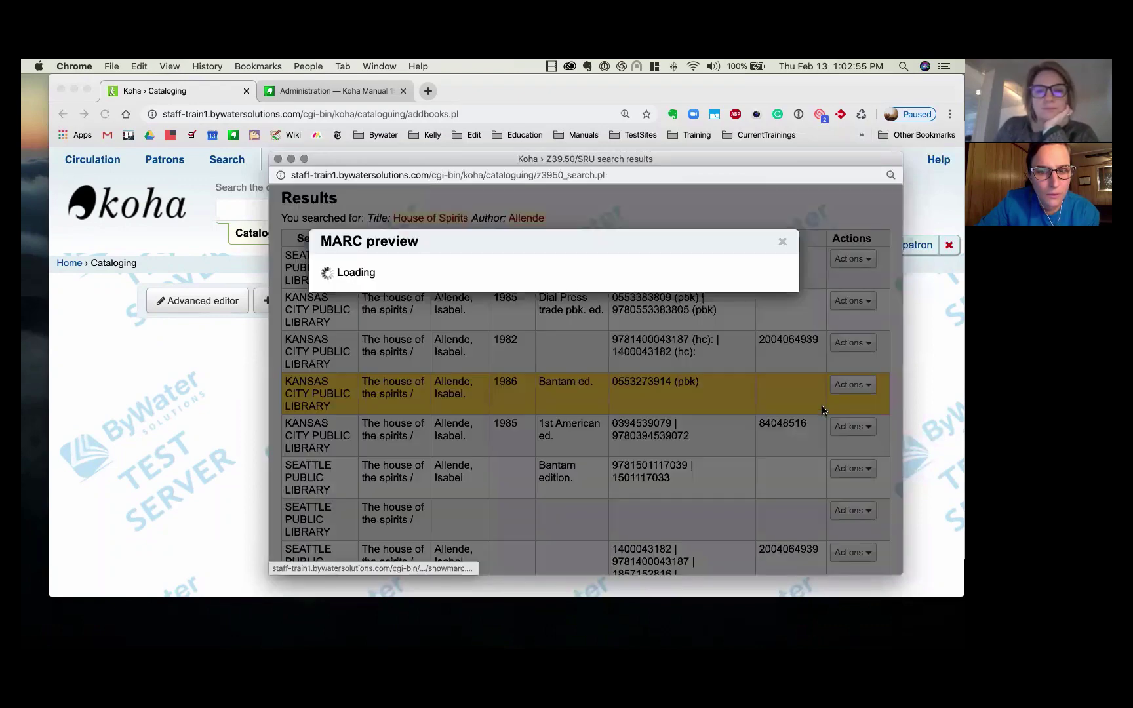
{"action": "scroll", "coordinate": [577, 373], "scroll_direction": "down", "scroll_amount": 3}
{"action": "scroll", "coordinate": [576, 375], "scroll_direction": "down", "scroll_amount": 5}
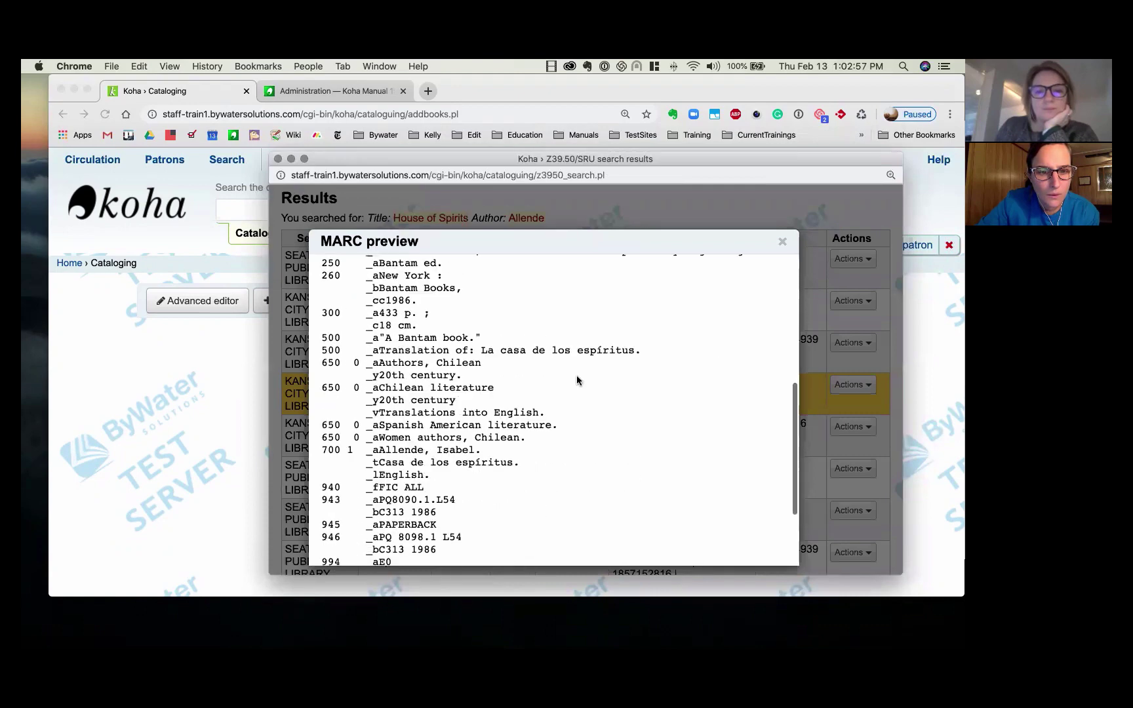
{"action": "left_click", "coordinate": [782, 241]}
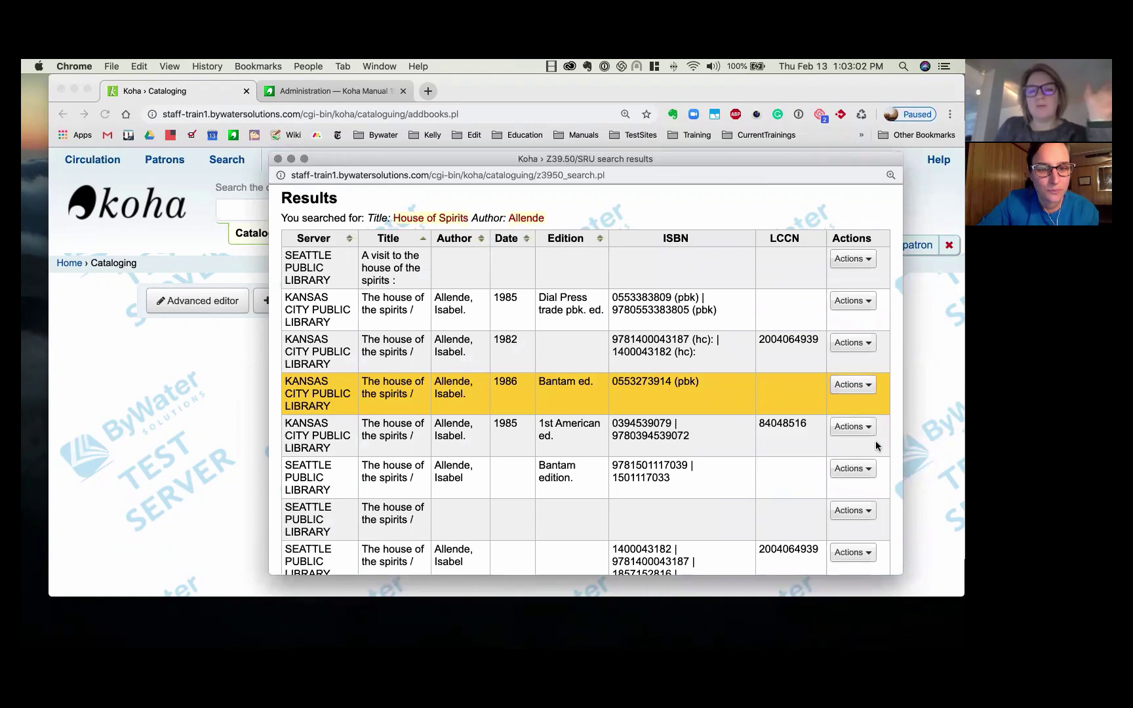
Preview the 1985 1st American ed. MARC, confirming field 240 reads 'Casa de los espíritus' correctly.
{"action": "left_click", "coordinate": [853, 426]}
{"action": "left_click", "coordinate": [825, 452]}
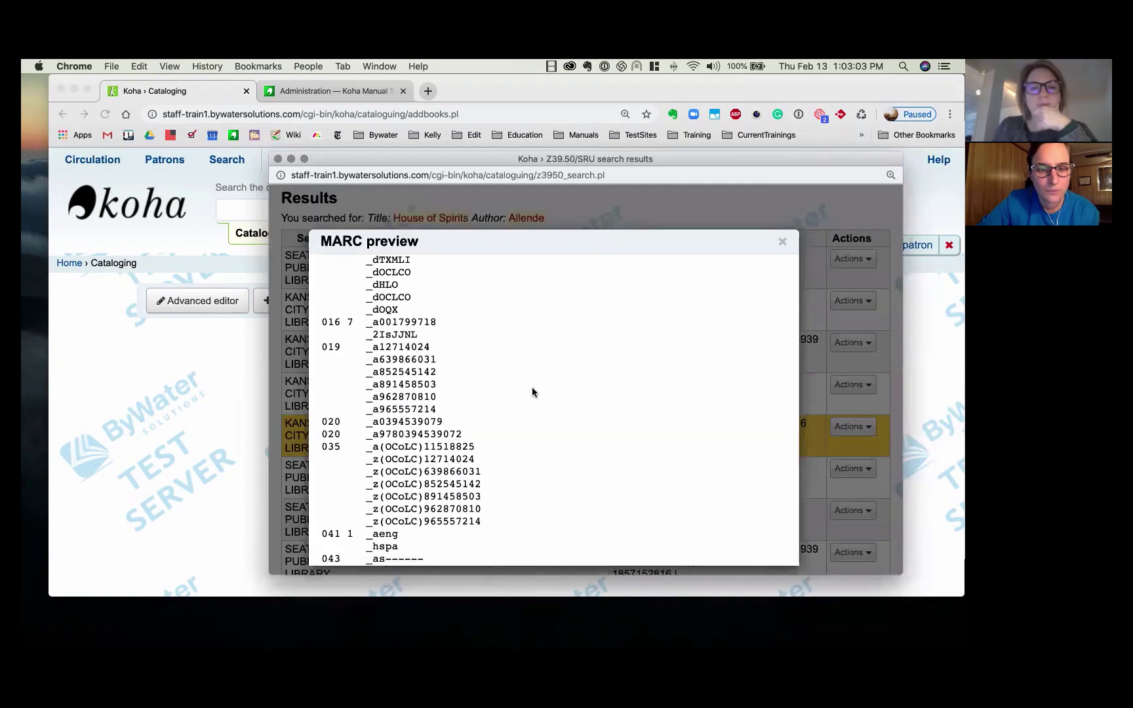
{"action": "scroll", "coordinate": [532, 386], "scroll_direction": "down", "scroll_amount": 5}
{"action": "scroll", "coordinate": [533, 391], "scroll_direction": "down", "scroll_amount": 1}
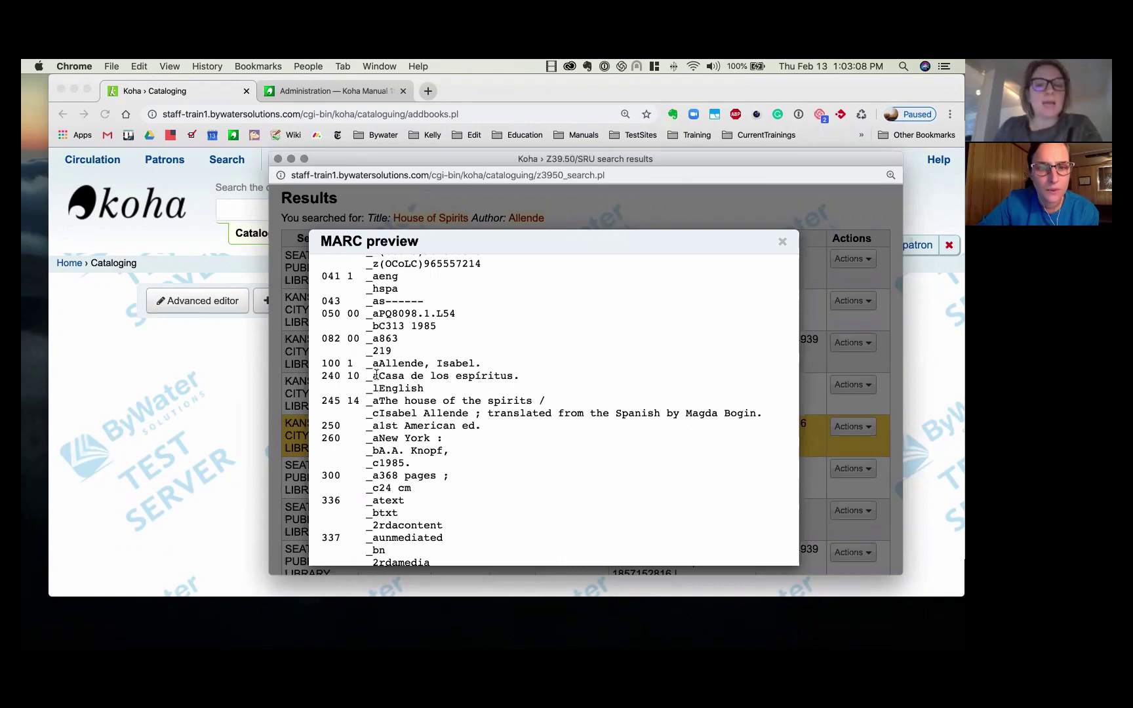
{"action": "left_click_drag", "start_coordinate": [378, 376], "coordinate": [524, 385]}
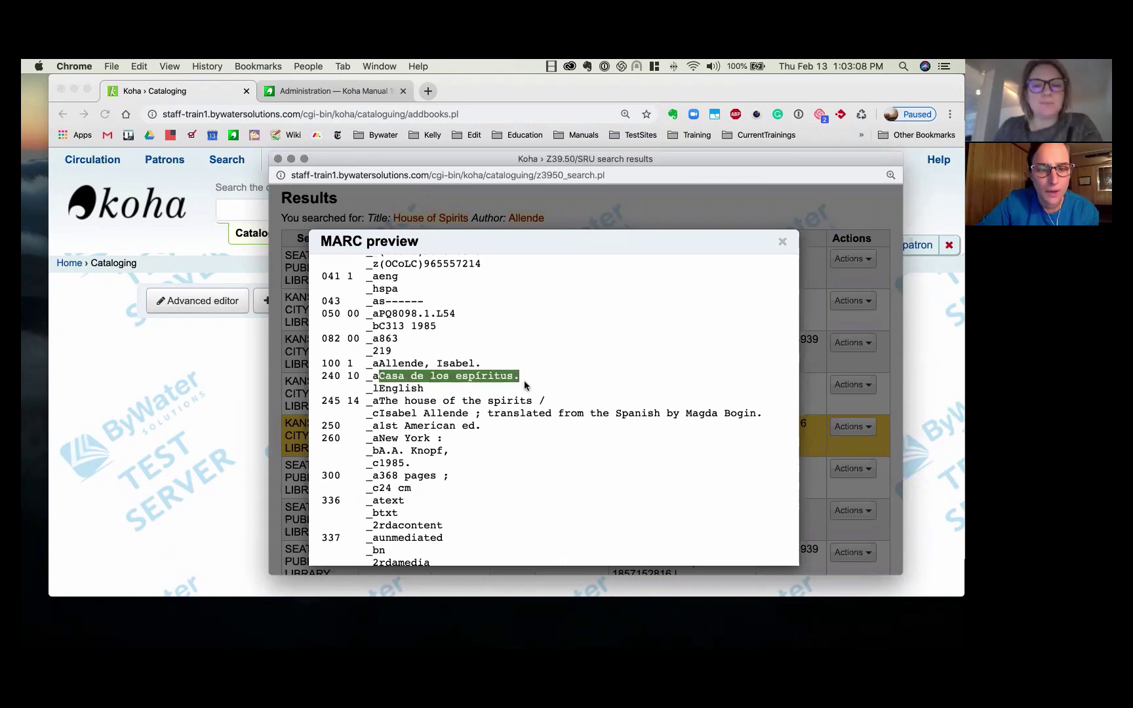
{"action": "left_click", "coordinate": [783, 245]}
{"action": "left_click", "coordinate": [841, 429]}
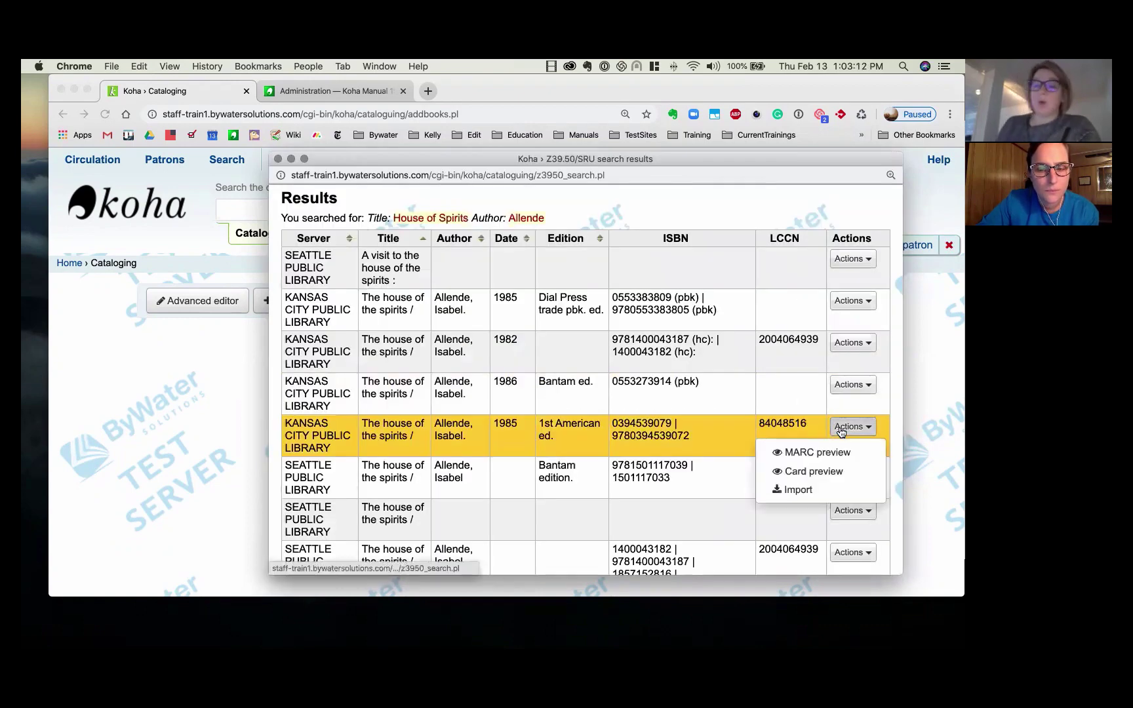
Import the Kansas City 1985 1st American ed. record as a new MARC record.
{"action": "left_click", "coordinate": [801, 490]}
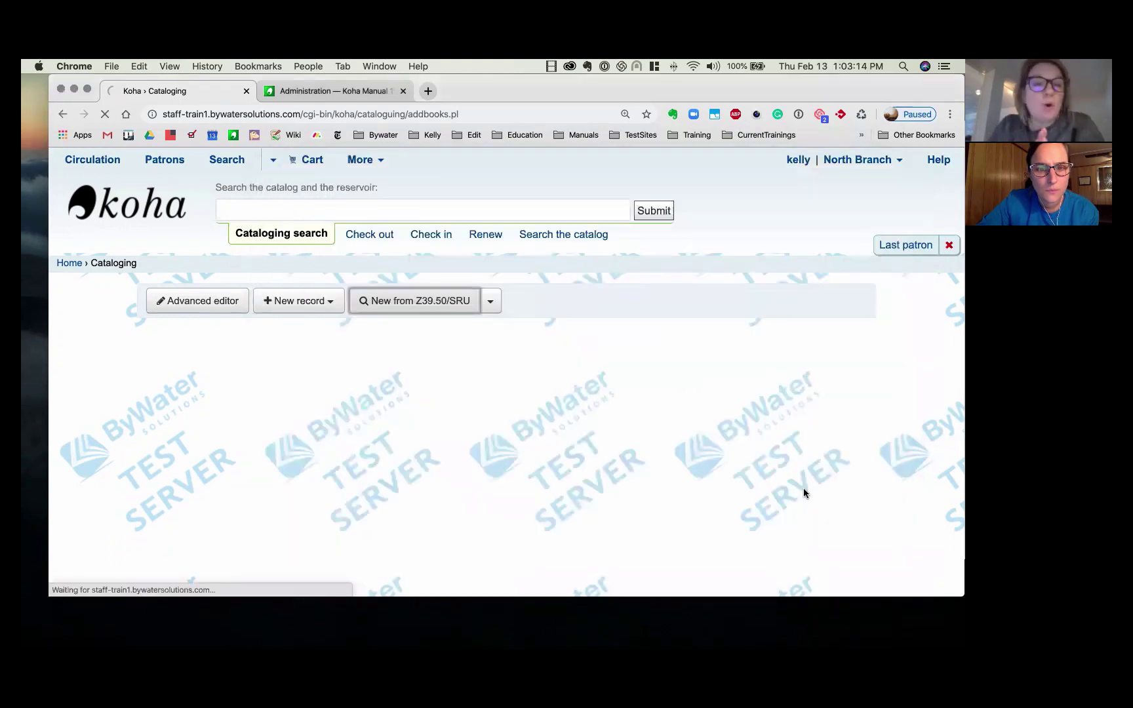